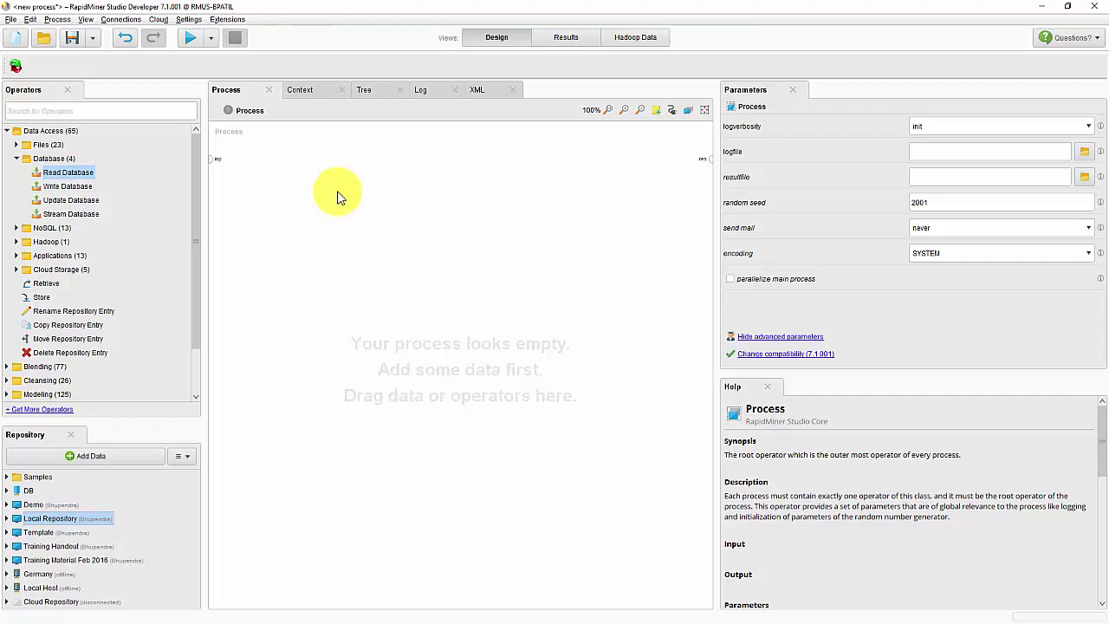
# Add a Read Database operator and set its predefined connection to 'all samples'.
pyautogui.moveTo(68, 173); pyautogui.dragTo(372, 199)
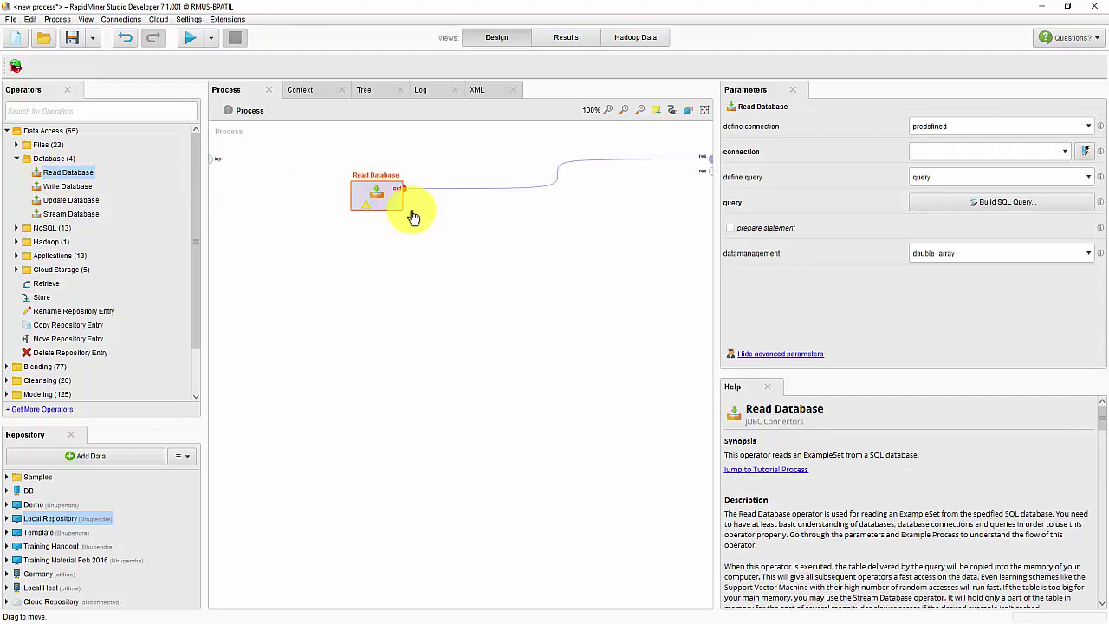
pyautogui.click(1022, 129)
pyautogui.click(1022, 135)
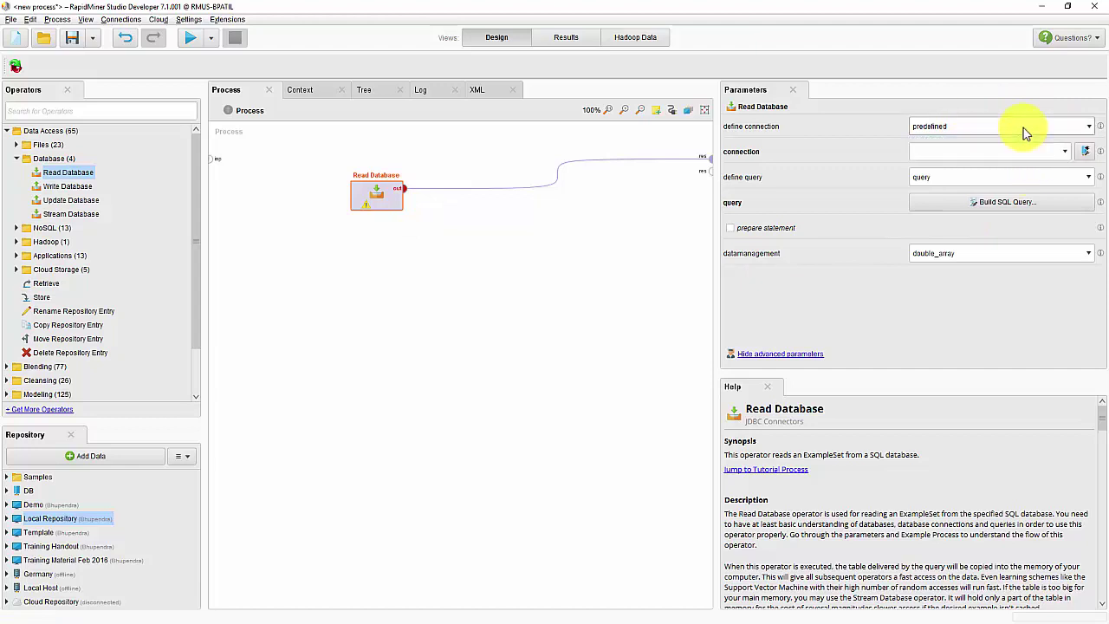
pyautogui.click(1067, 154)
pyautogui.click(936, 181)
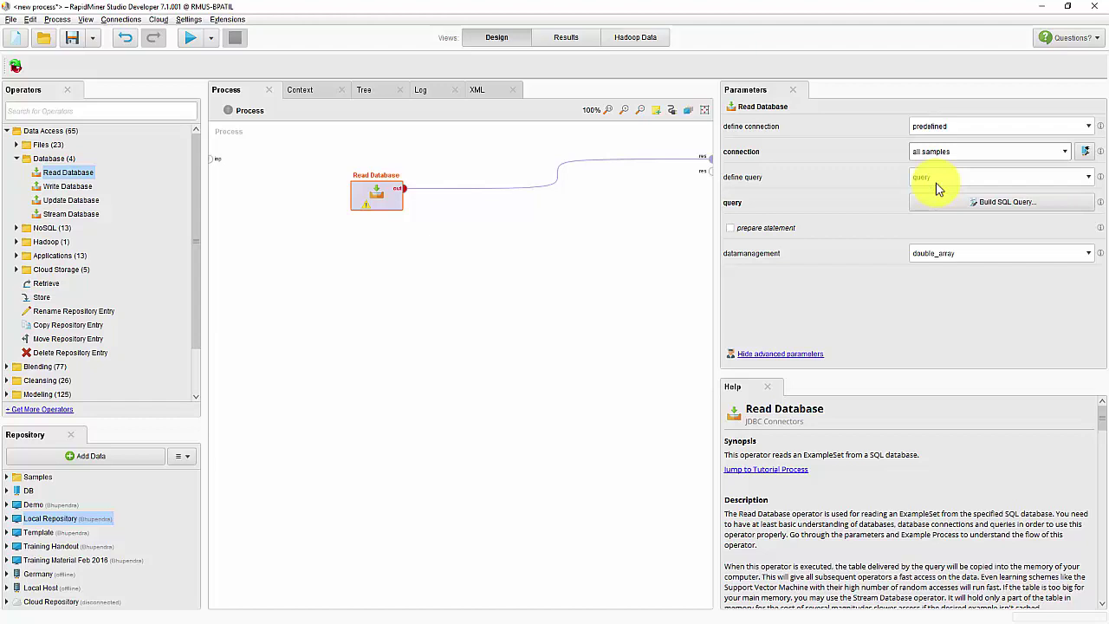
# Query all rows of the customerdata table and run it, returning 1,000 examples.
pyautogui.click(968, 208)
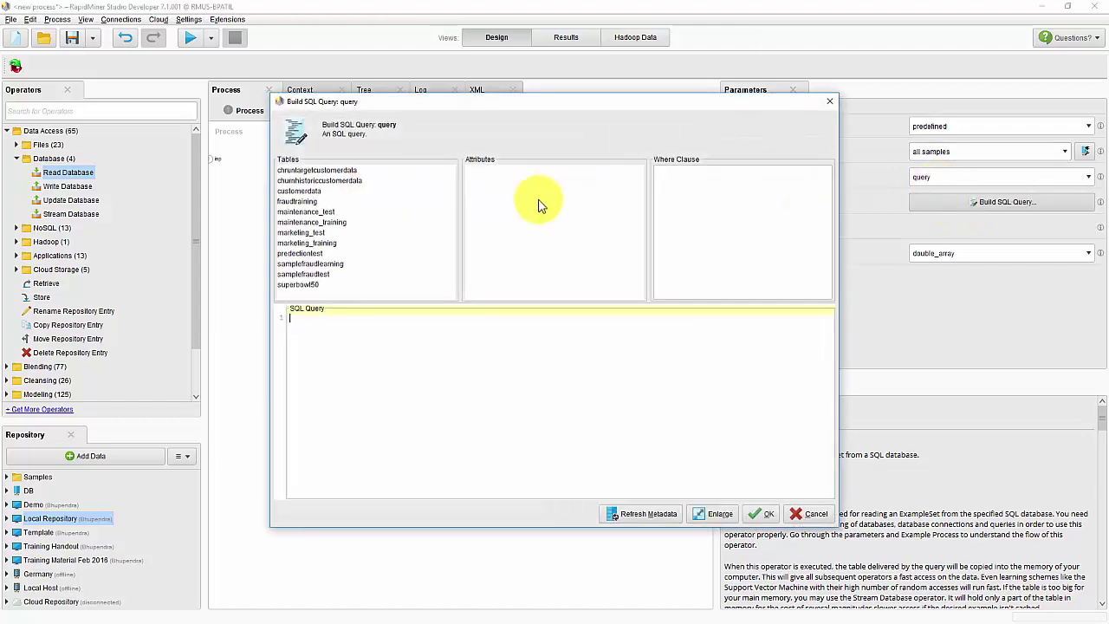
pyautogui.click(316, 192)
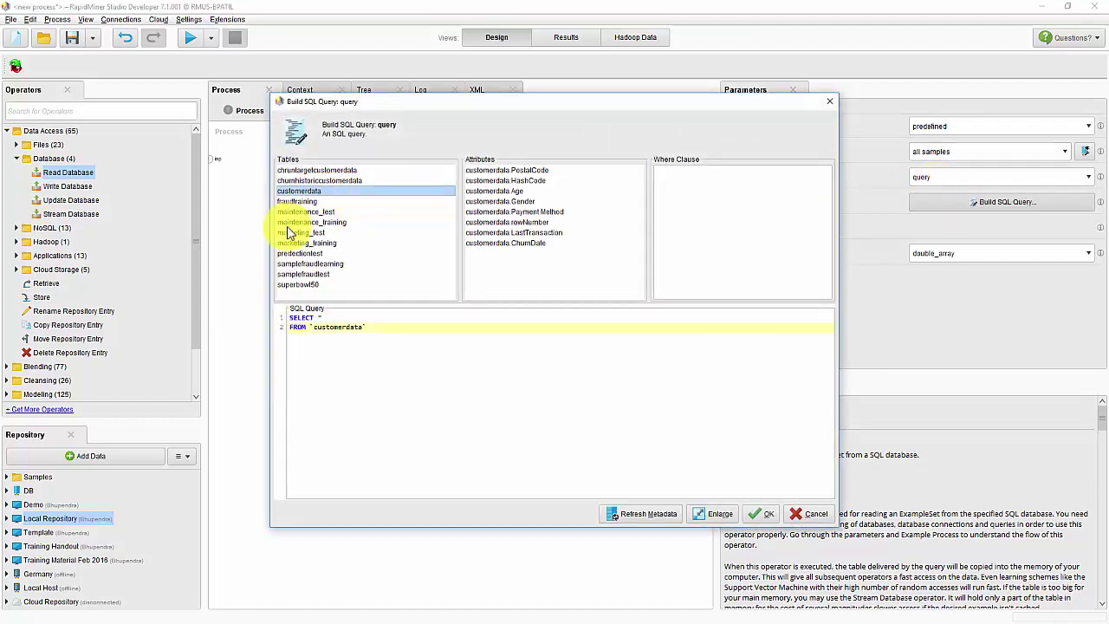
pyautogui.click(764, 516)
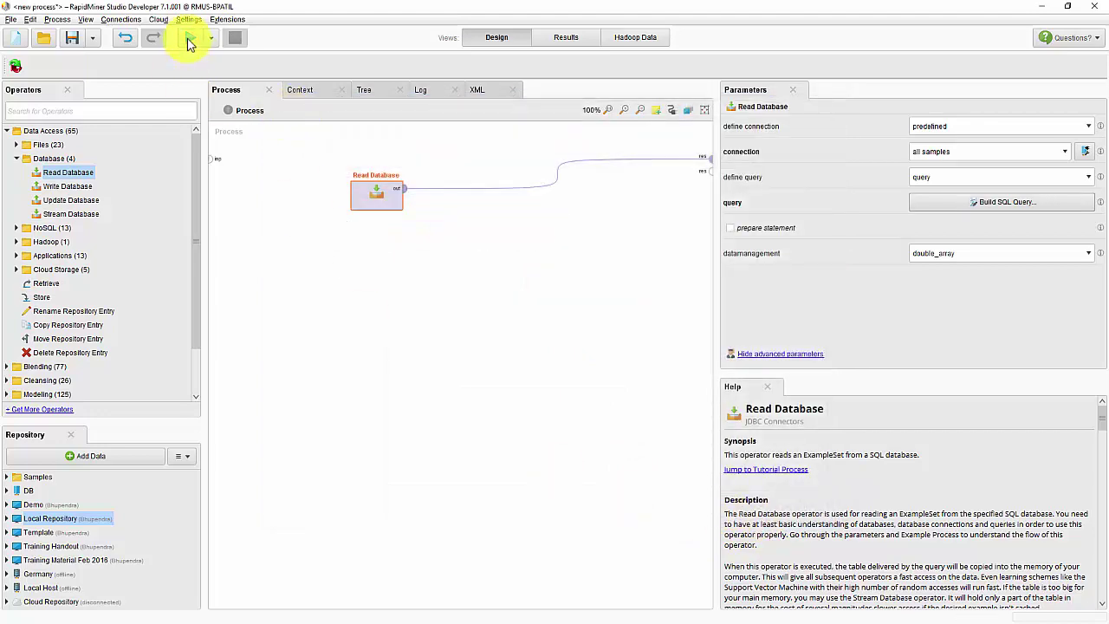
pyautogui.click(189, 40)
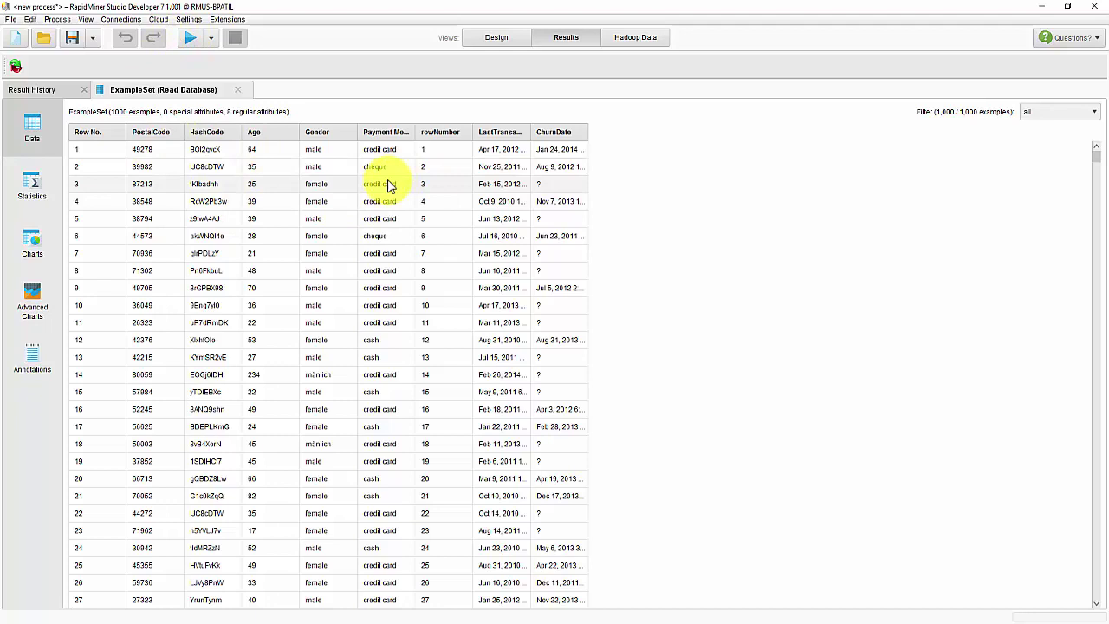
pyautogui.moveTo(322, 152); pyautogui.dragTo(337, 328)
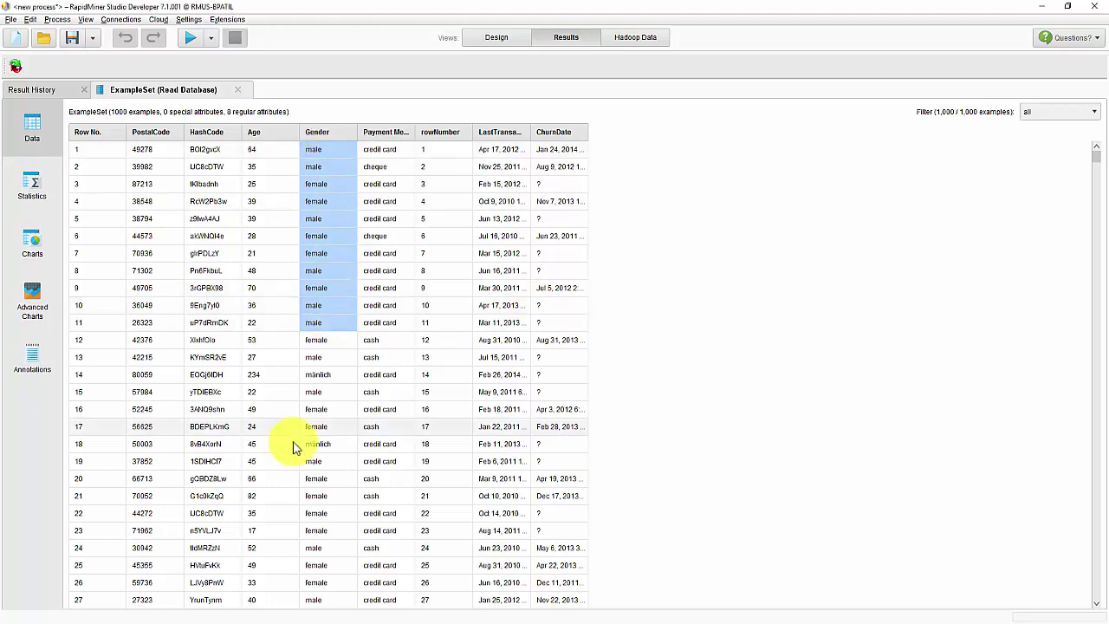
# Add where Gender='male' to the customerdata query and rerun it, getting 499 examples.
pyautogui.click(492, 42)
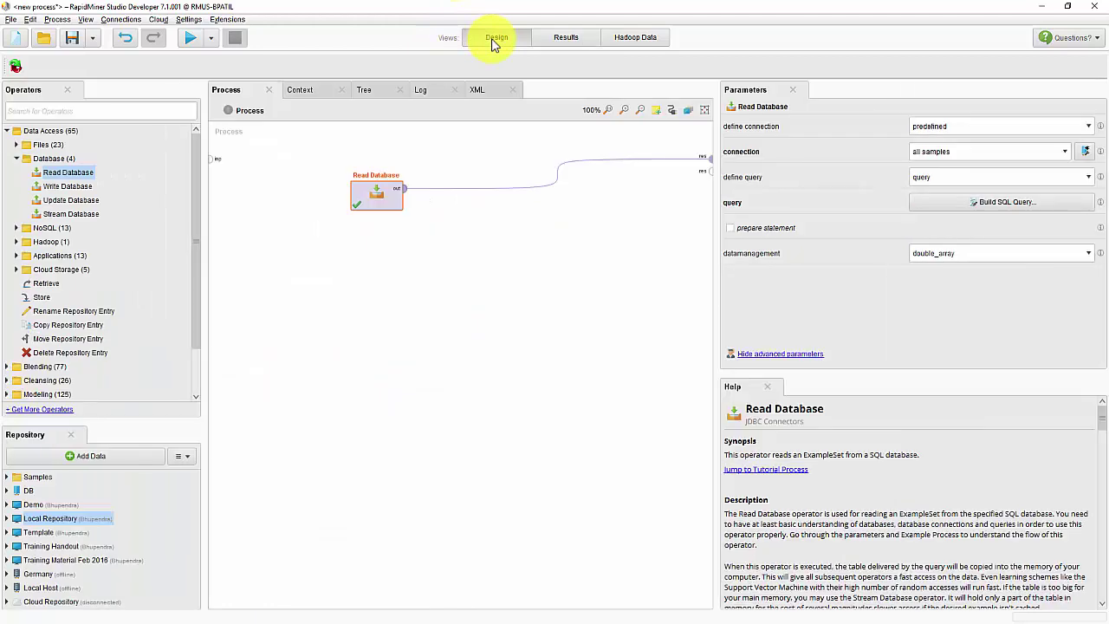
pyautogui.click(1033, 208)
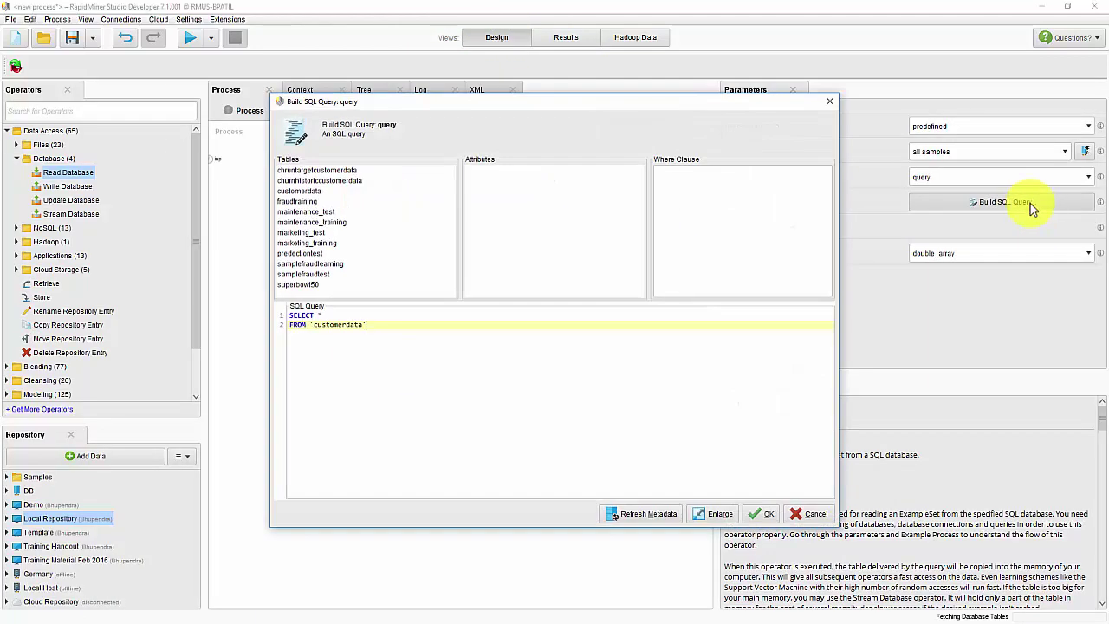
pyautogui.write('where Gender="male')
pyautogui.click(764, 514)
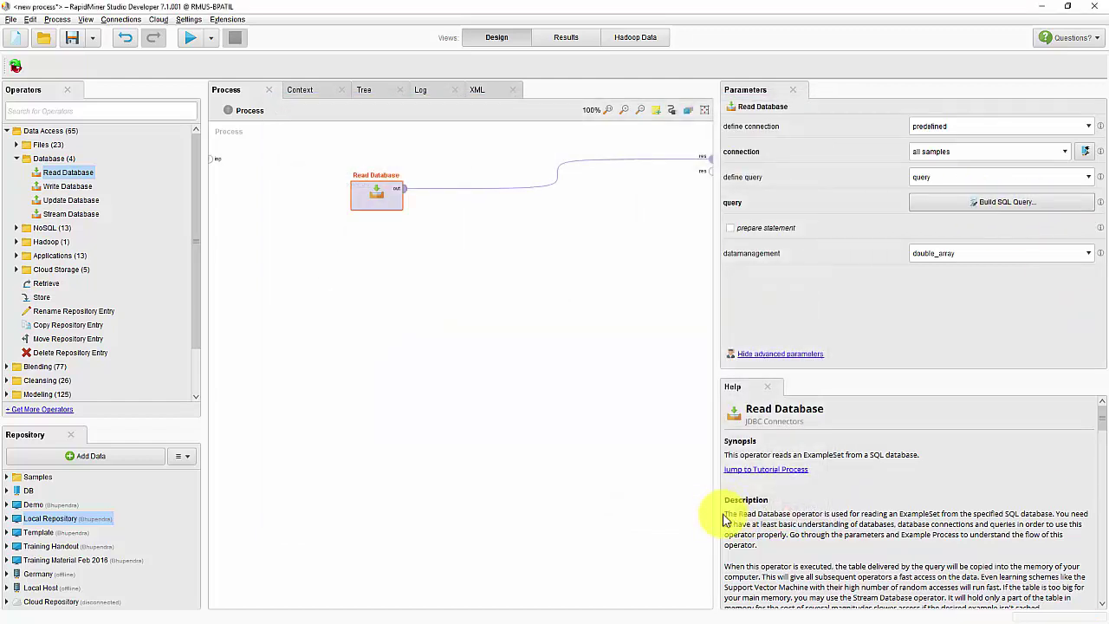
pyautogui.click(193, 45)
pyautogui.moveTo(313, 149); pyautogui.dragTo(312, 166)
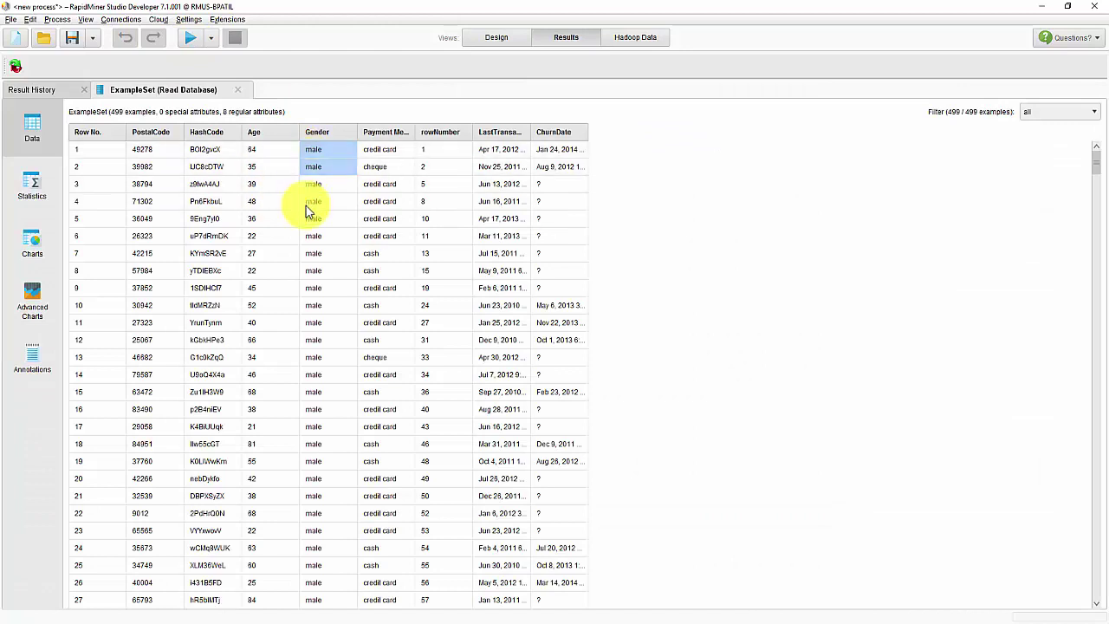
pyautogui.moveTo(306, 211); pyautogui.dragTo(311, 352)
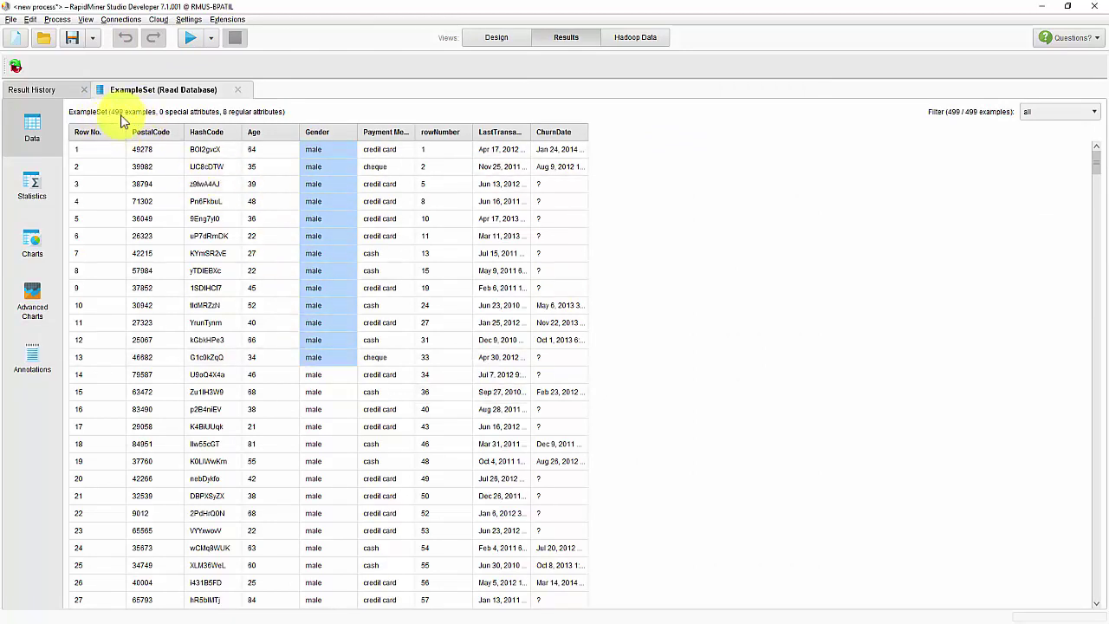
# Open the customerdata query in the SQL builder and select the value male.
pyautogui.click(511, 45)
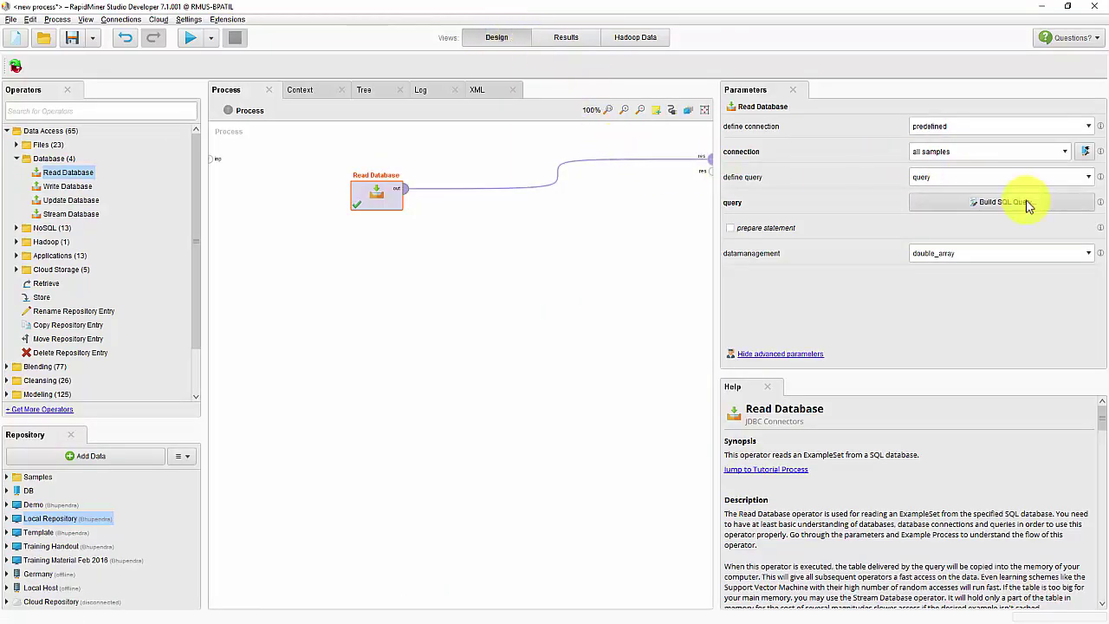
pyautogui.click(988, 204)
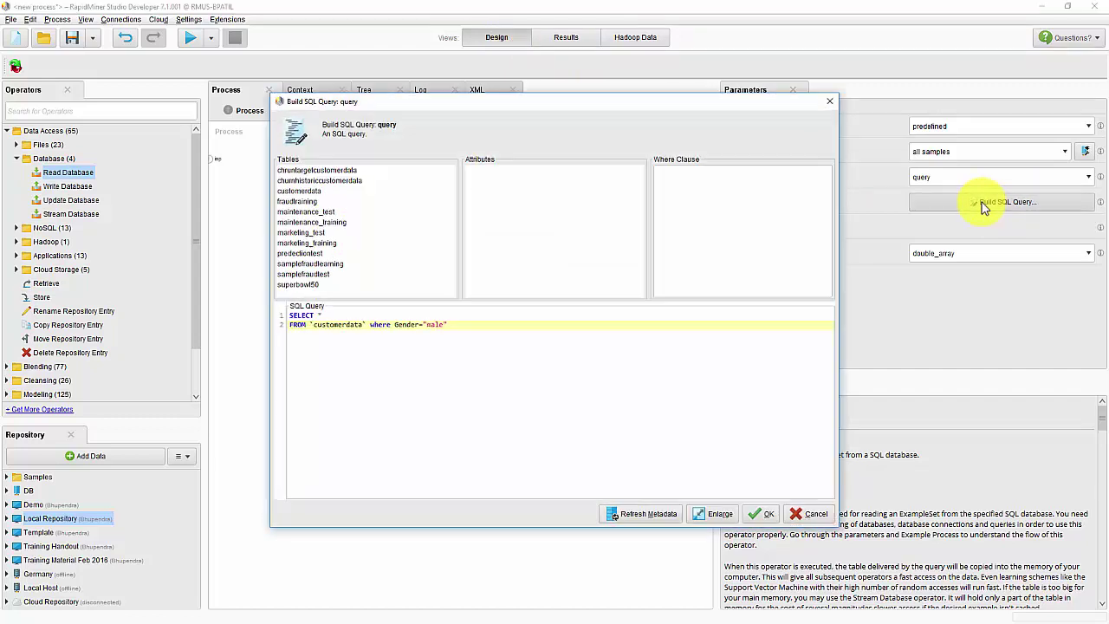
pyautogui.click(432, 318)
pyautogui.moveTo(430, 319); pyautogui.dragTo(441, 324)
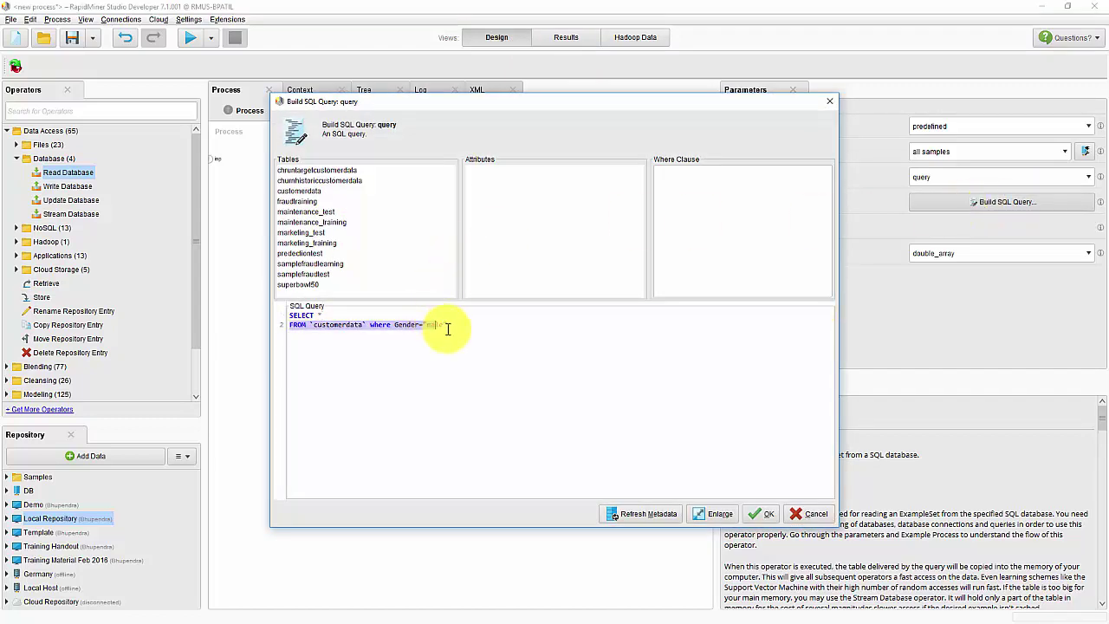
pyautogui.click(445, 322)
pyautogui.doubleClick(443, 335)
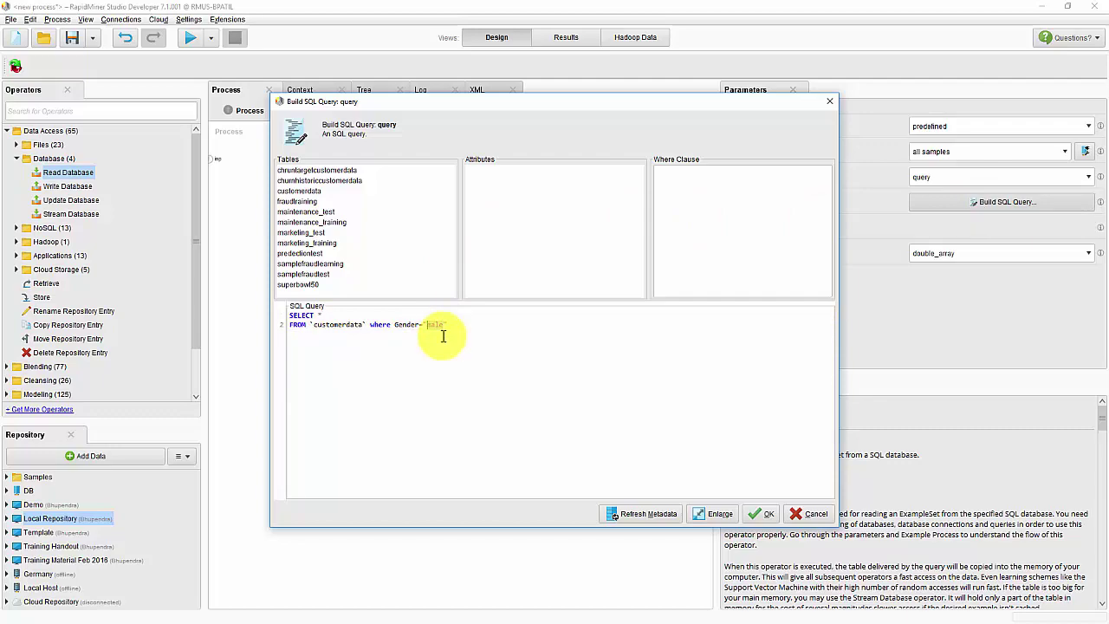
# Replace 'male' with %{selected_gender} and run, triggering an undefined-macro error.
pyautogui.write('F')
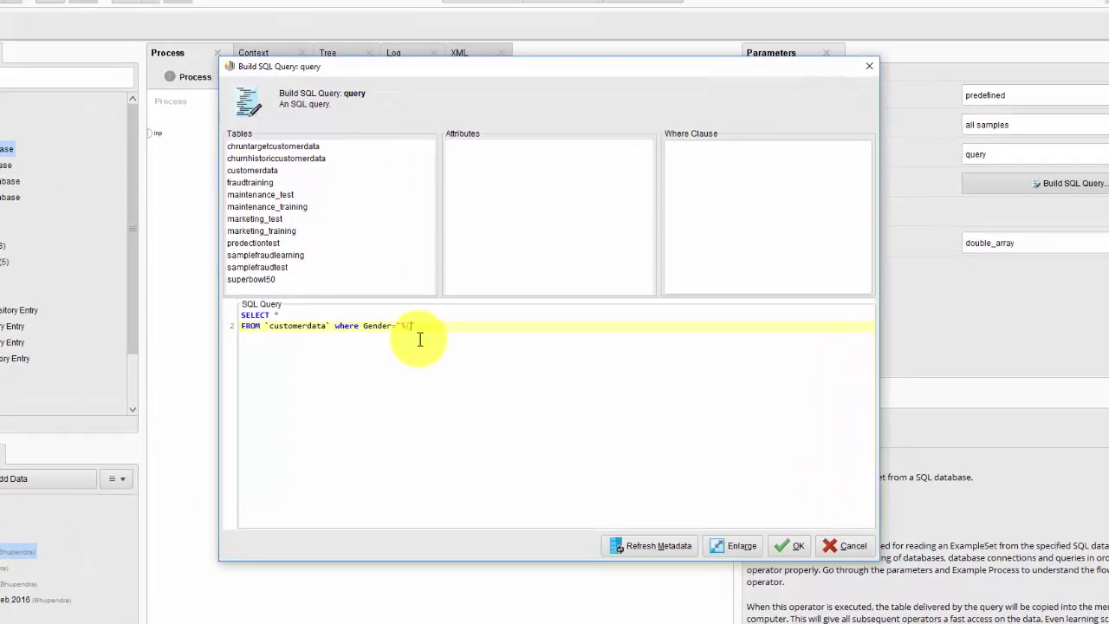
pyautogui.press('BackSpace')
pyautogui.write('%F')
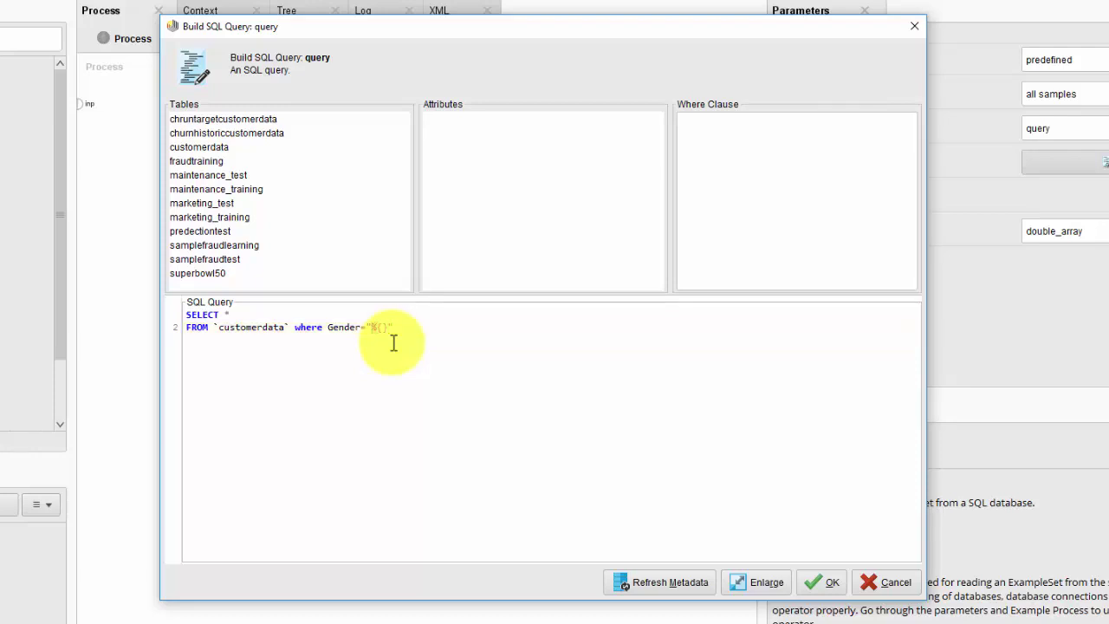
pyautogui.write('F')
pyautogui.write('selected_gender')
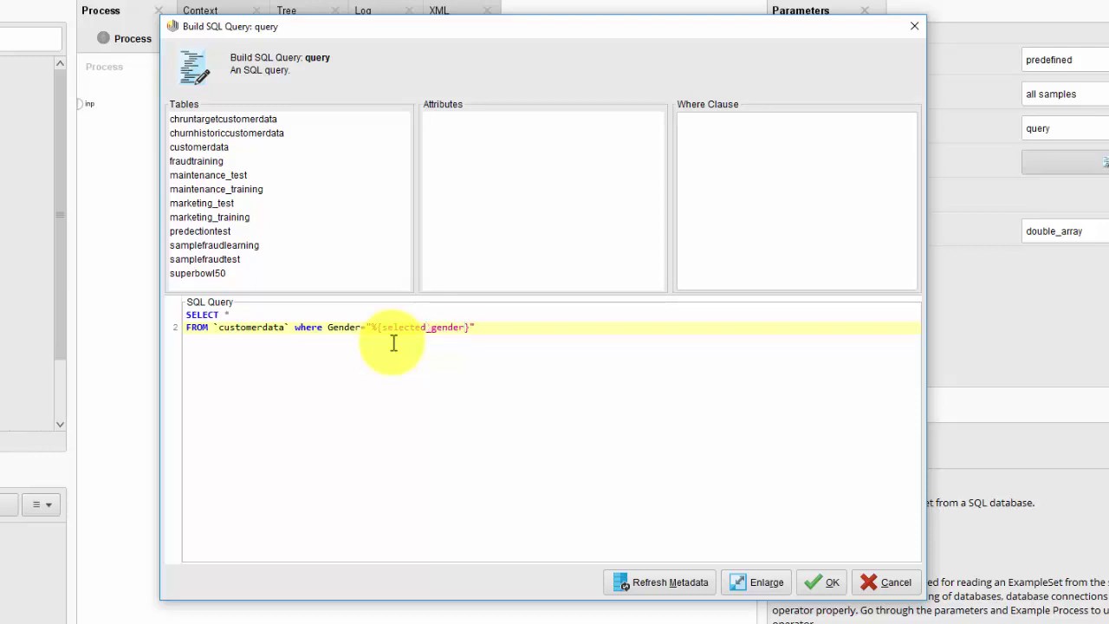
pyautogui.hotkey('shift', 'Left')
pyautogui.hotkey('shift', 'Left')
pyautogui.hotkey('shift', 'Left')
pyautogui.hotkey('shift', 'Left')
pyautogui.hotkey('shift', 'Left')
pyautogui.hotkey('shift', 'Left')
pyautogui.hotkey('shift', 'Left')
pyautogui.hotkey('shift', 'Left')
pyautogui.hotkey('shift', 'Left')
pyautogui.hotkey('shift', 'Left')
pyautogui.hotkey('shift', 'Left')
pyautogui.hotkey('shift', 'Left')
pyautogui.hotkey('shift', 'Left')
pyautogui.hotkey('shift', 'Left')
pyautogui.hotkey('shift', 'Left')
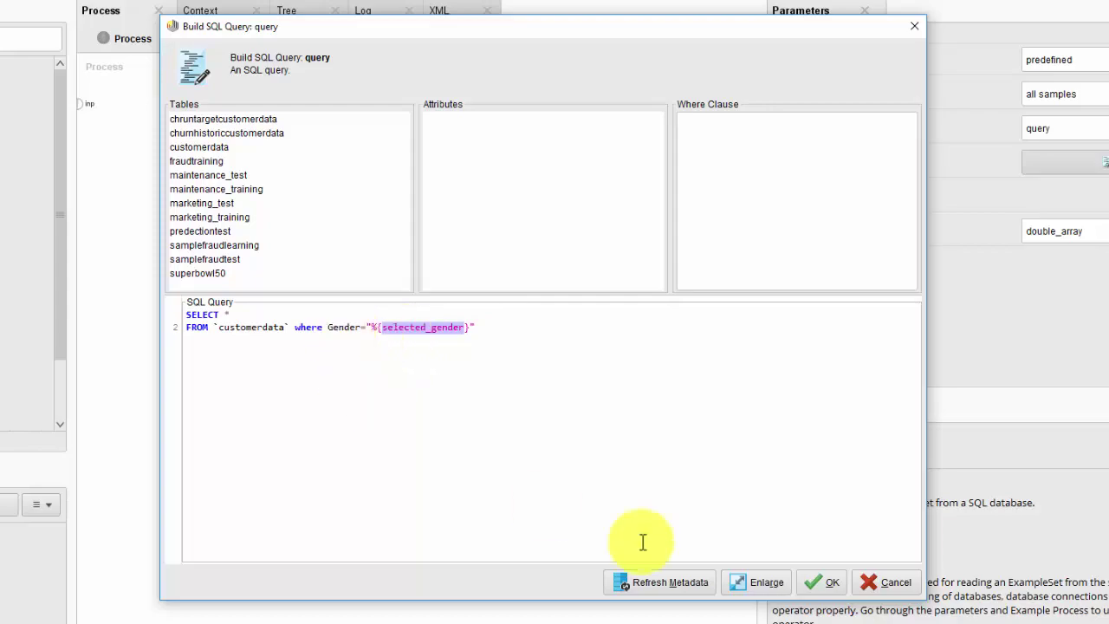
pyautogui.click(821, 582)
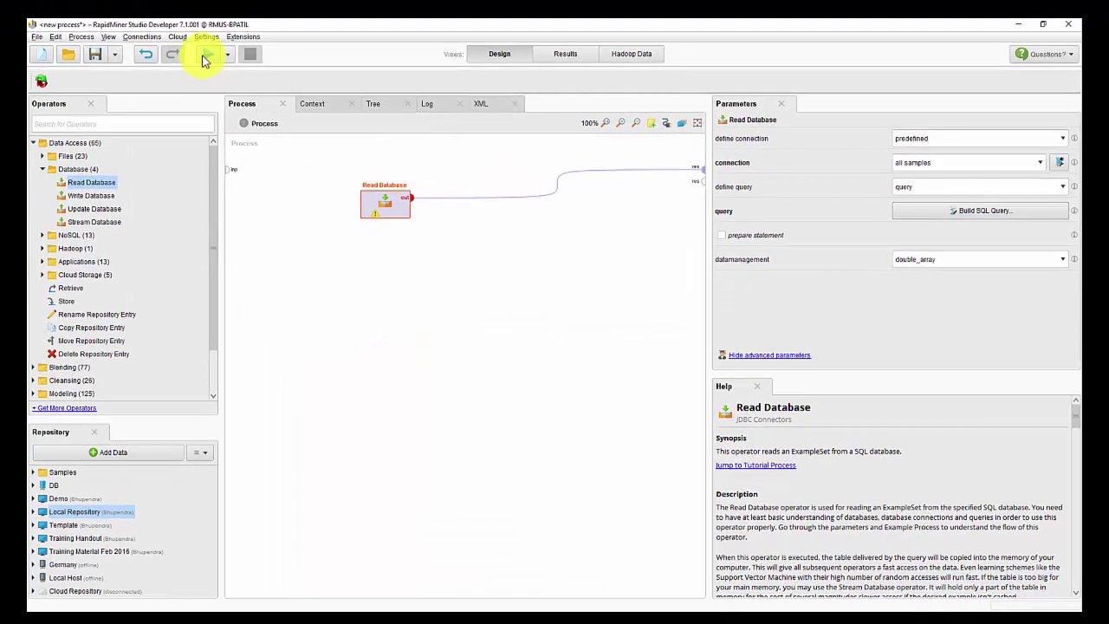
pyautogui.click(207, 54)
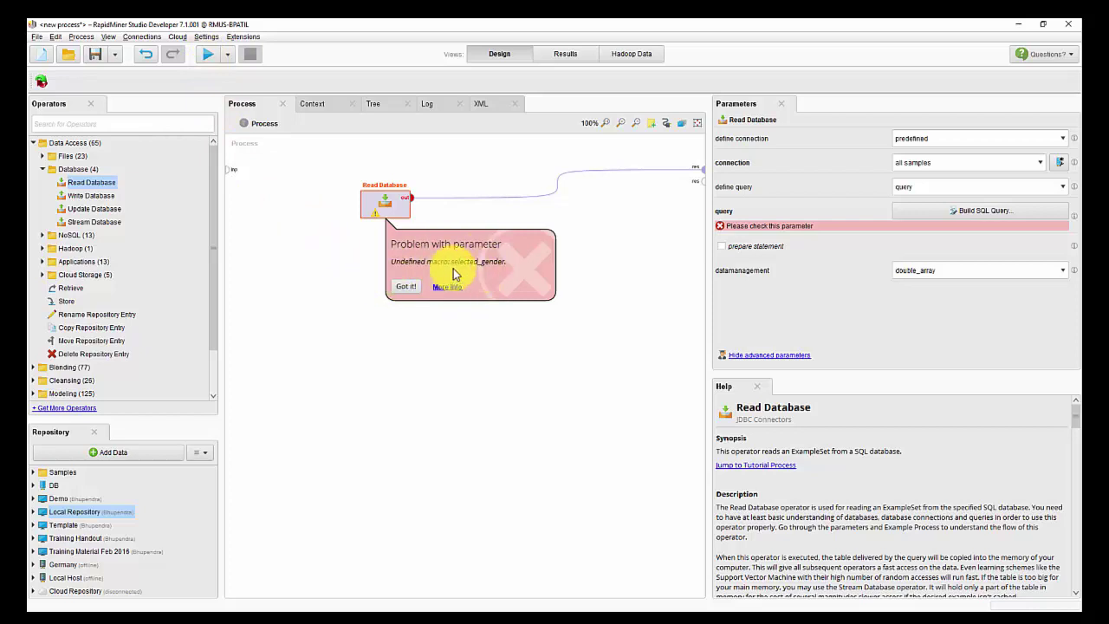
# Dismiss the undefined-macro error and add a Set Macro operator to the process.
pyautogui.click(404, 287)
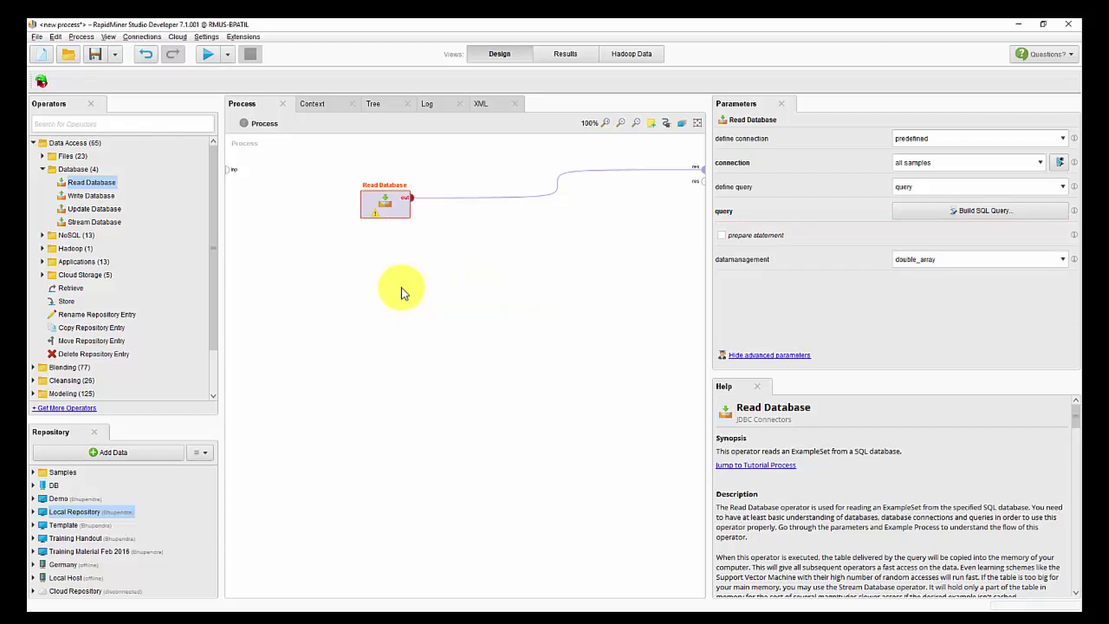
pyautogui.click(67, 127)
pyautogui.write('set mac')
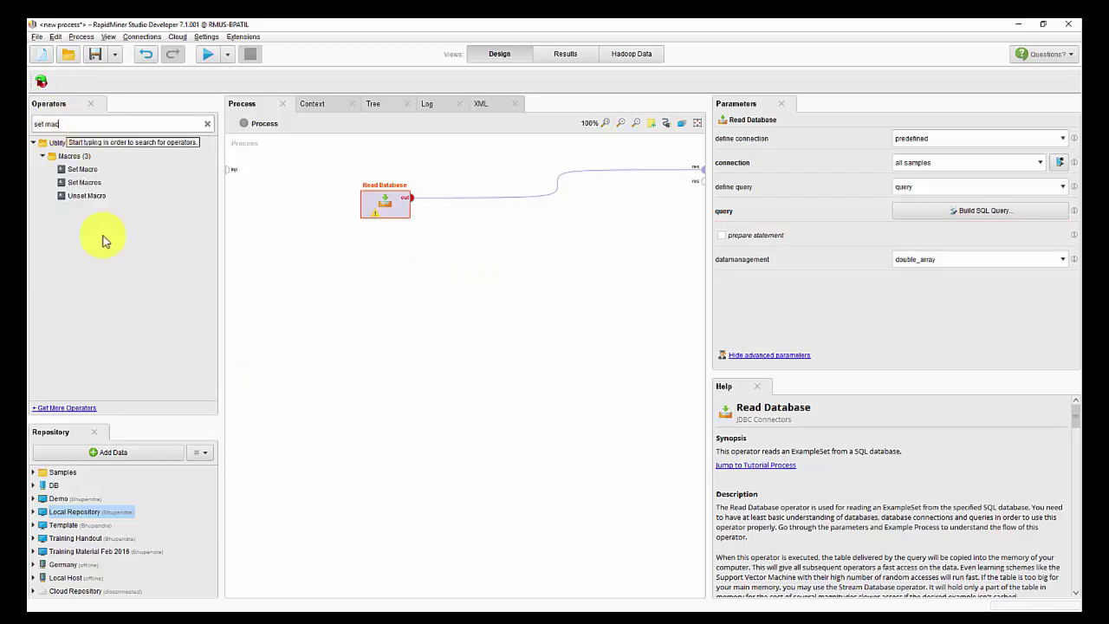
pyautogui.moveTo(77, 170); pyautogui.dragTo(277, 196)
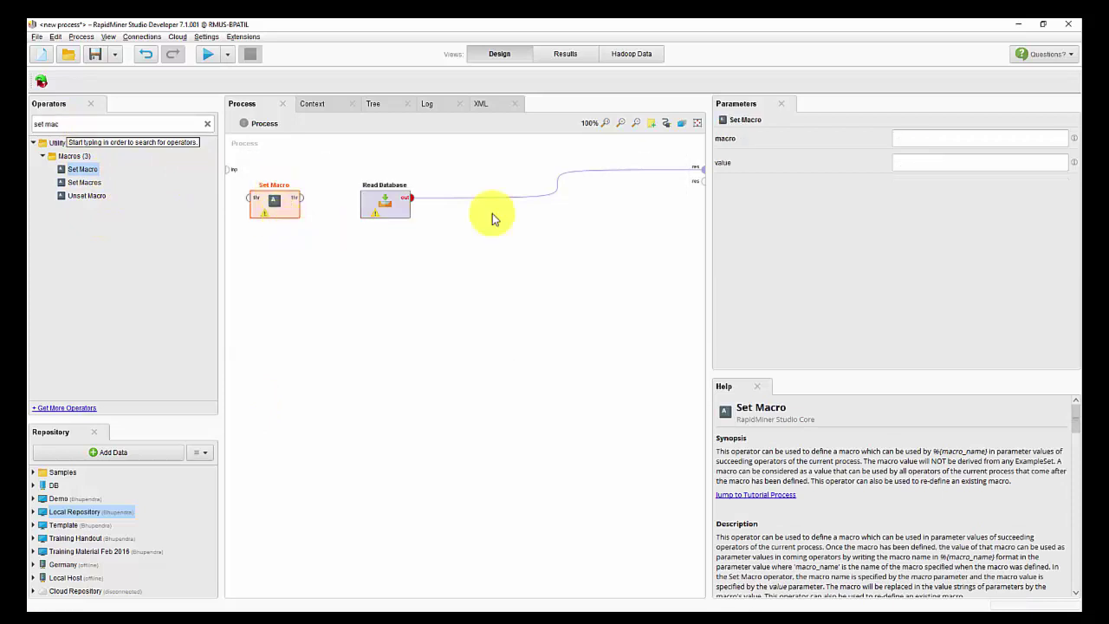
# Set the Set Macro parameters to macro selected_gender with value male.
pyautogui.click(926, 141)
pyautogui.write('selected_gender')
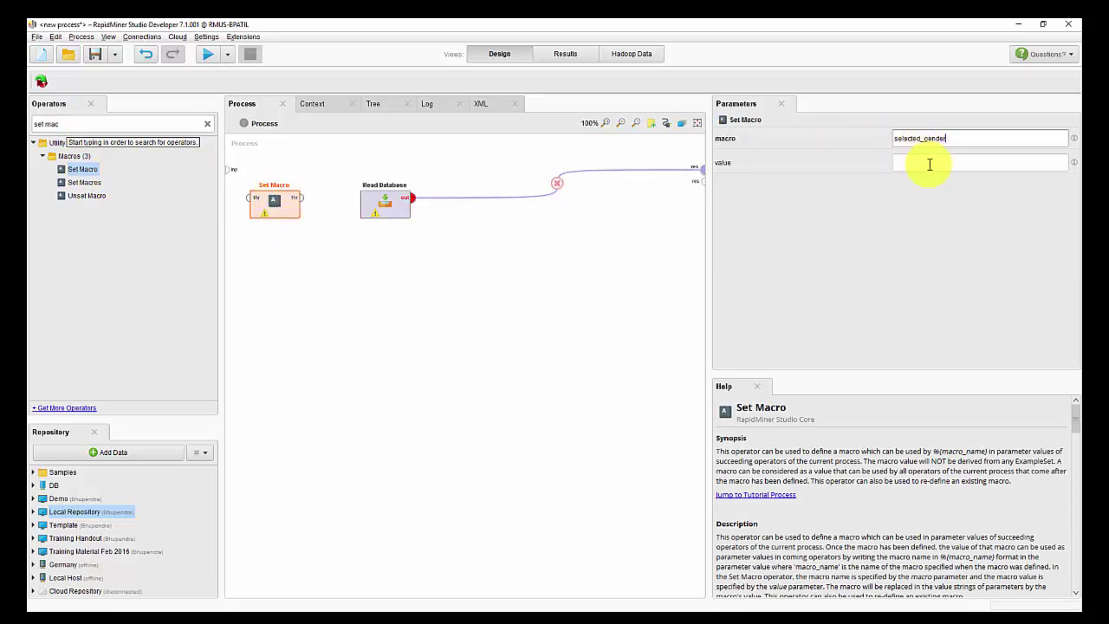
pyautogui.click(929, 164)
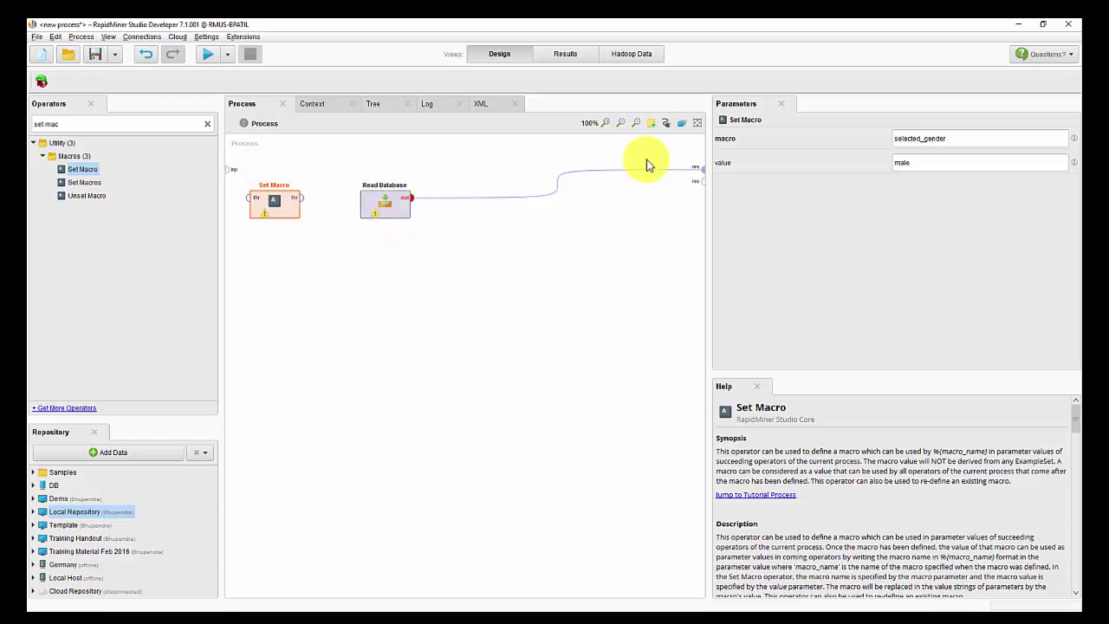
# Reorder execution so Set Macro runs first and Read Database second.
pyautogui.click(680, 126)
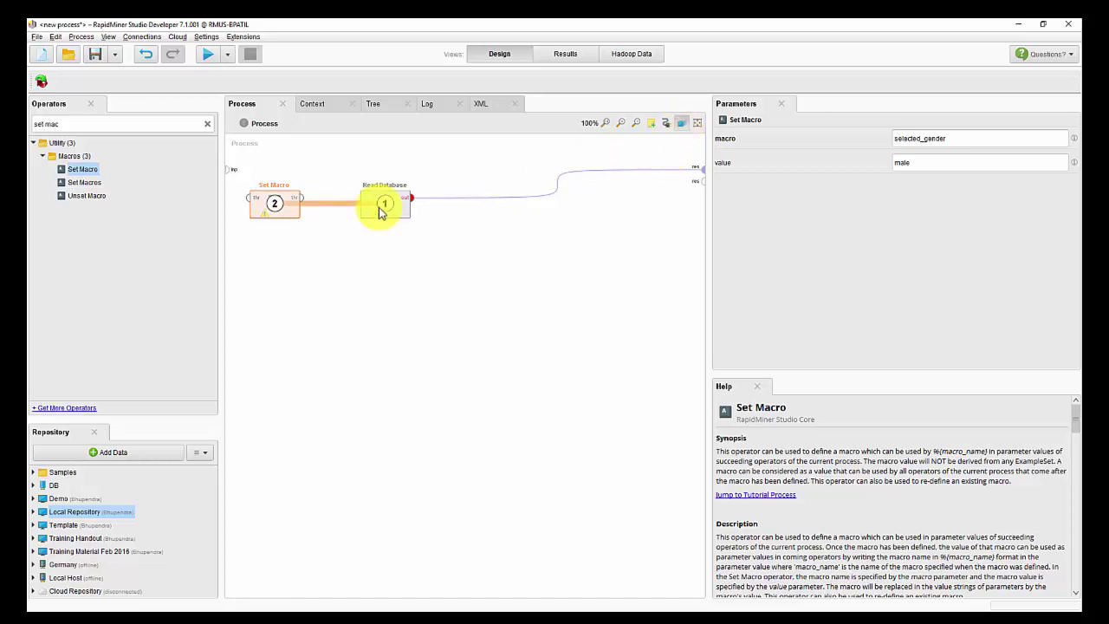
pyautogui.rightClick(272, 211)
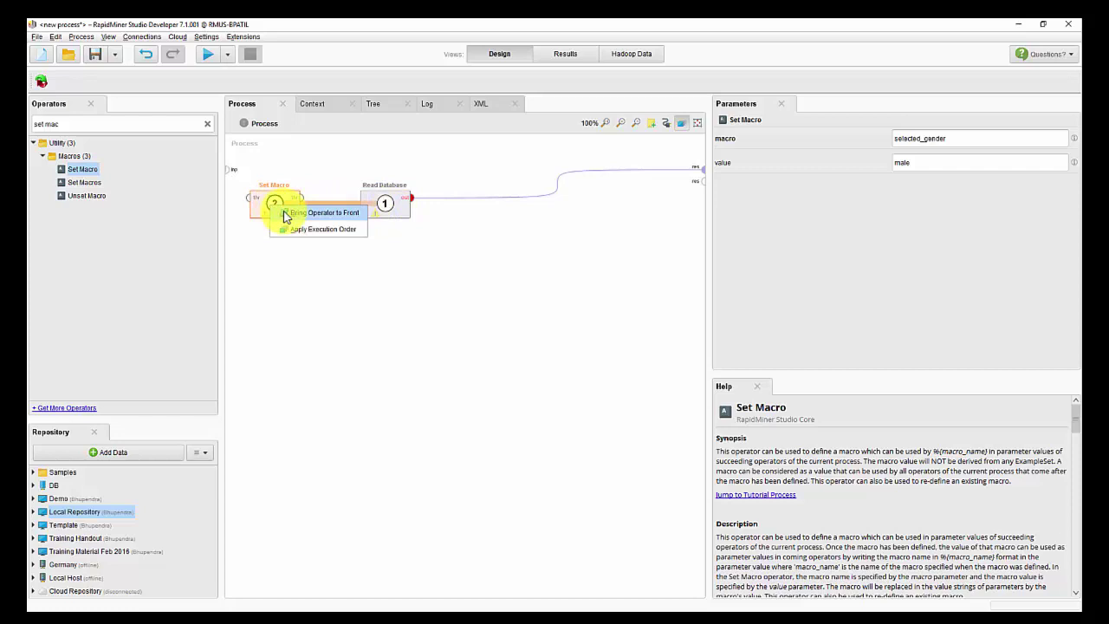
pyautogui.click(311, 212)
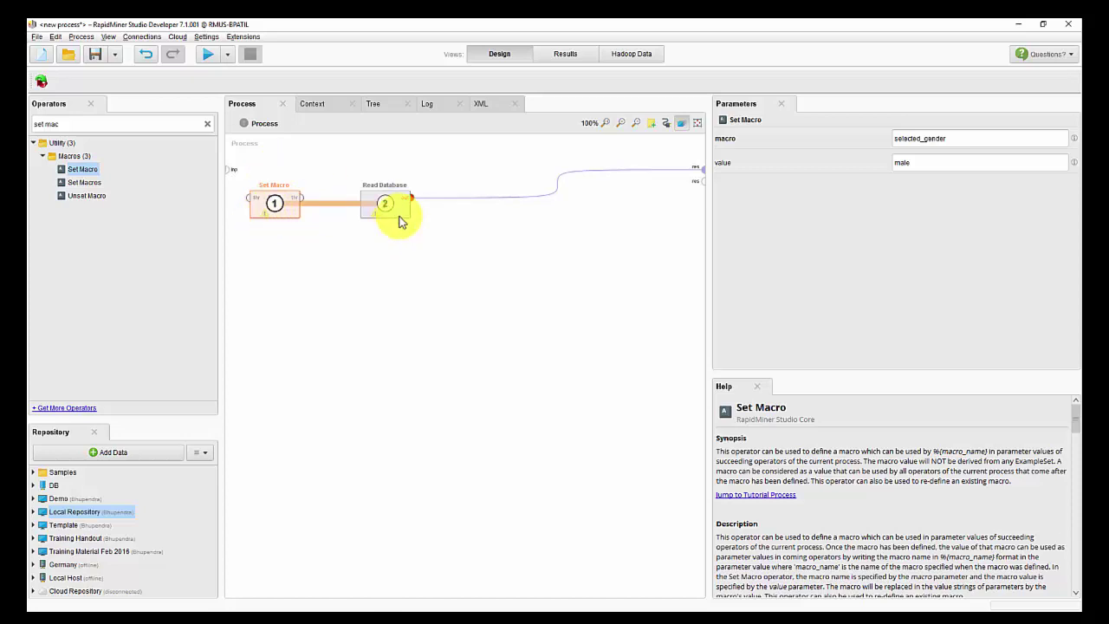
# Run the process with selected_gender set to male and check the Gender values.
pyautogui.click(204, 54)
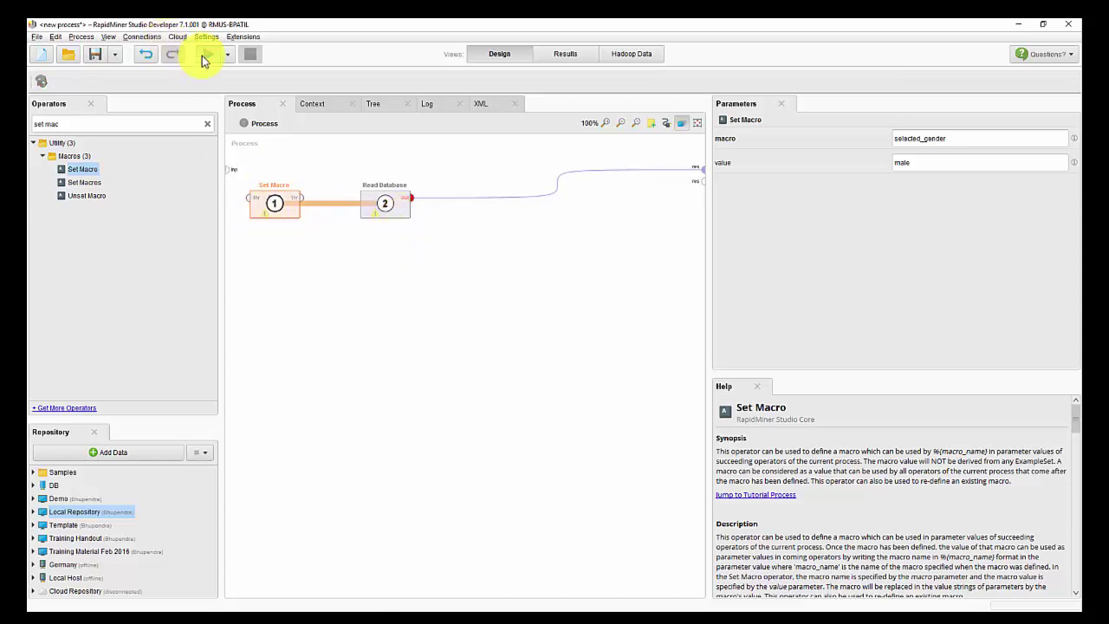
pyautogui.moveTo(333, 171); pyautogui.dragTo(333, 351)
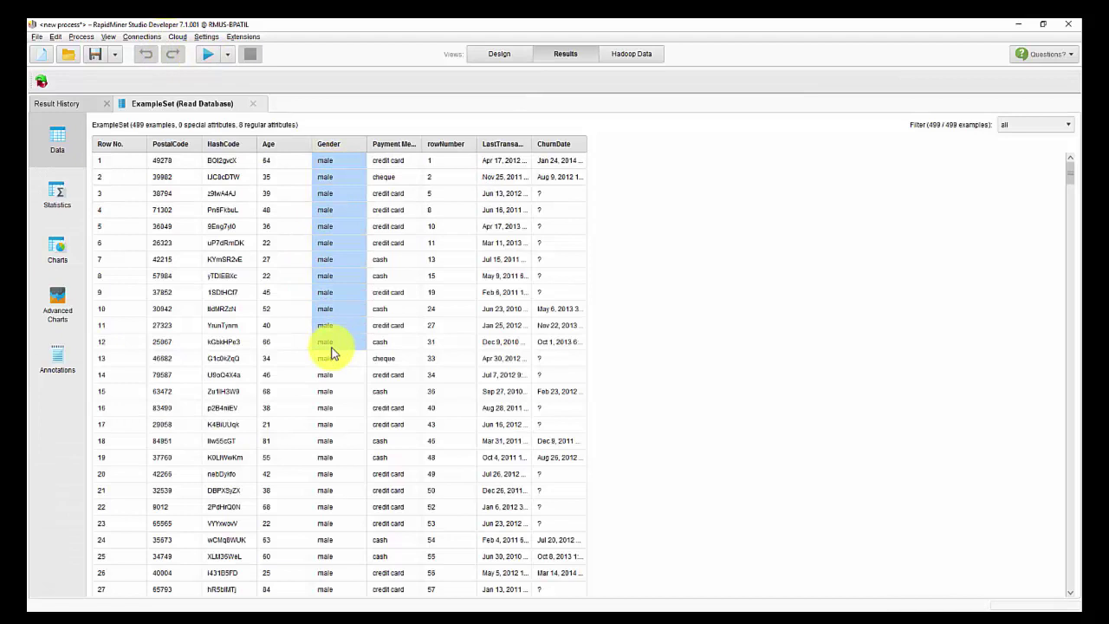
pyautogui.click(489, 56)
pyautogui.click(681, 123)
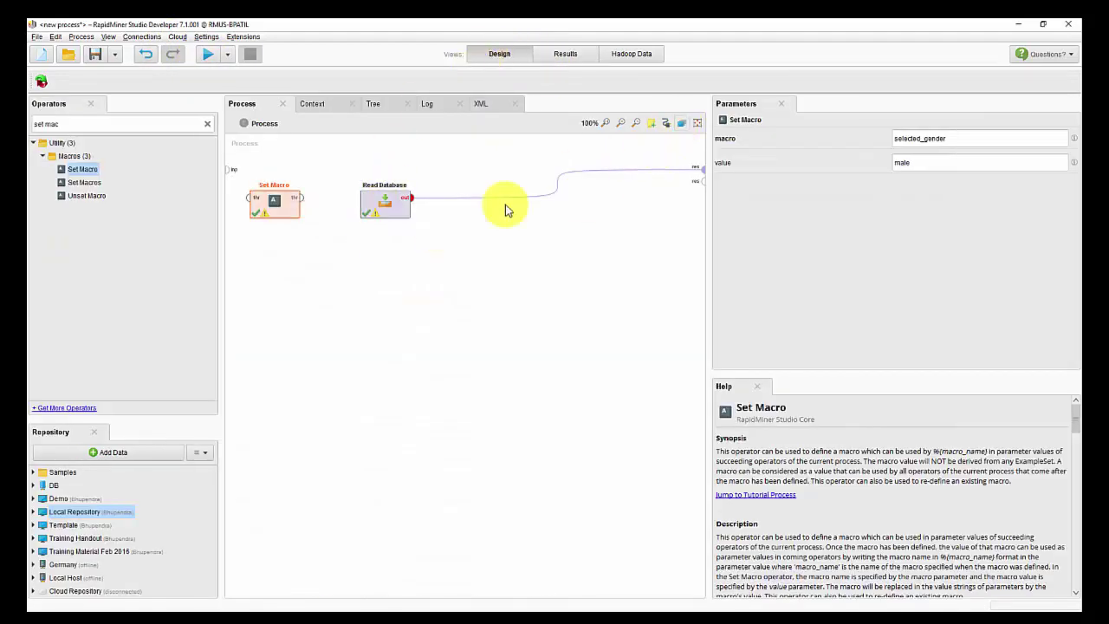
# Change the Set Macro value to female and rerun, returning 400 female examples.
pyautogui.doubleClick(919, 163)
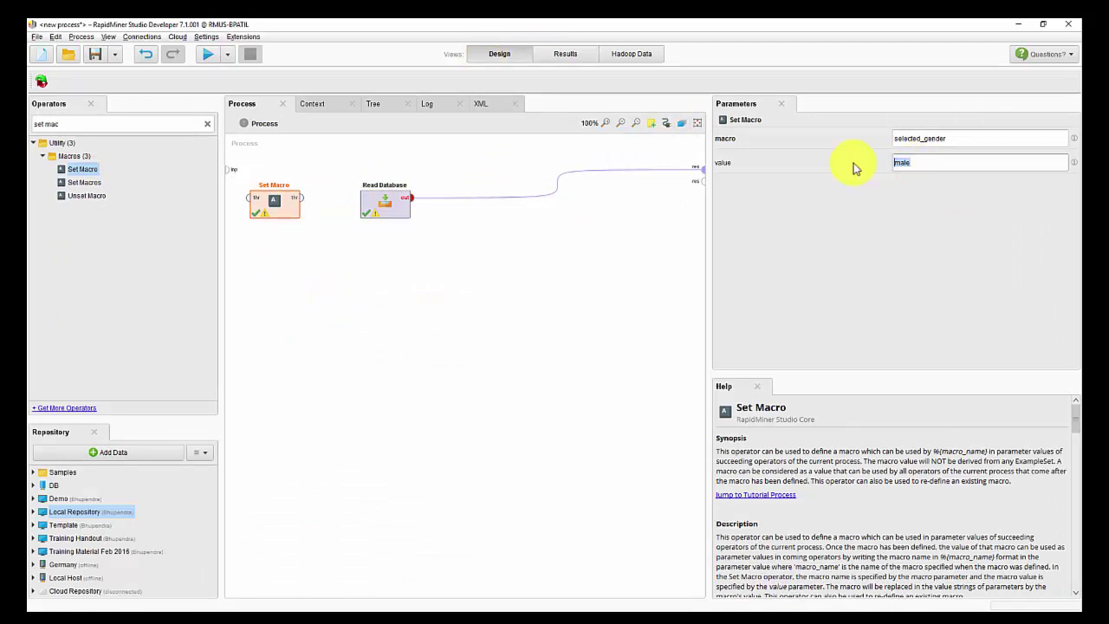
pyautogui.write('fe')
pyautogui.click(207, 54)
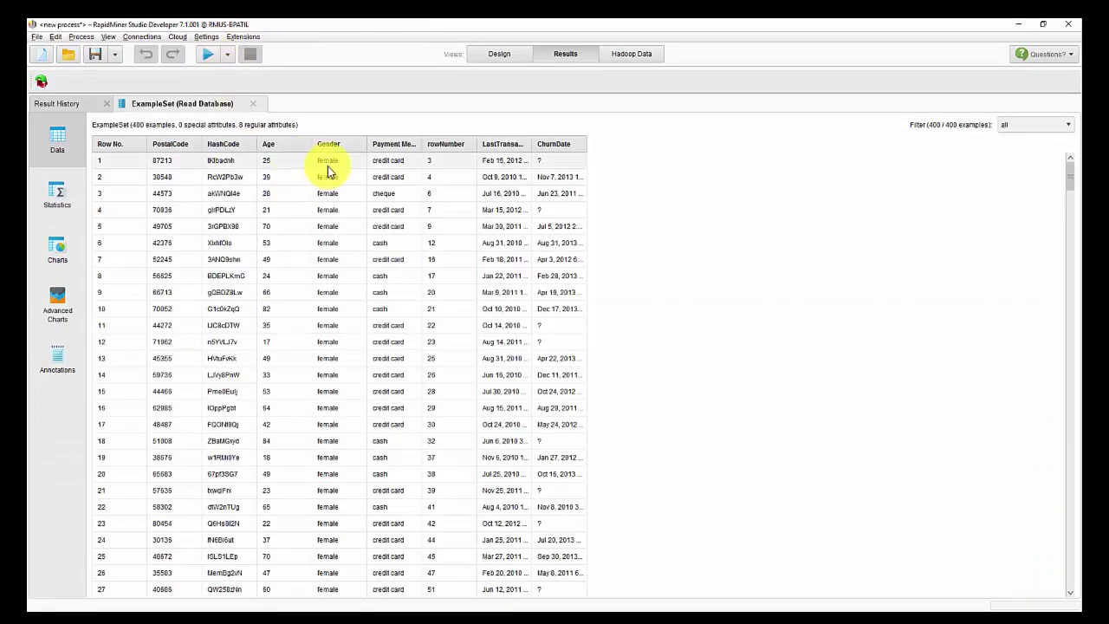
# Check the female Gender values, then shift Read Database and Set Macro right on the canvas.
pyautogui.moveTo(330, 166); pyautogui.dragTo(338, 407)
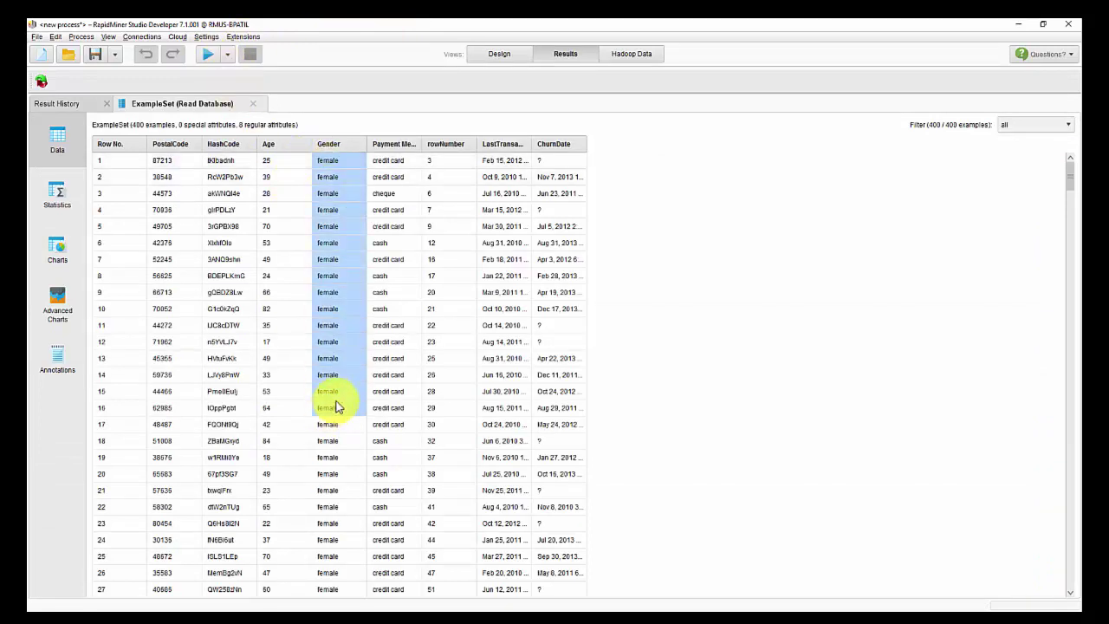
pyautogui.click(513, 63)
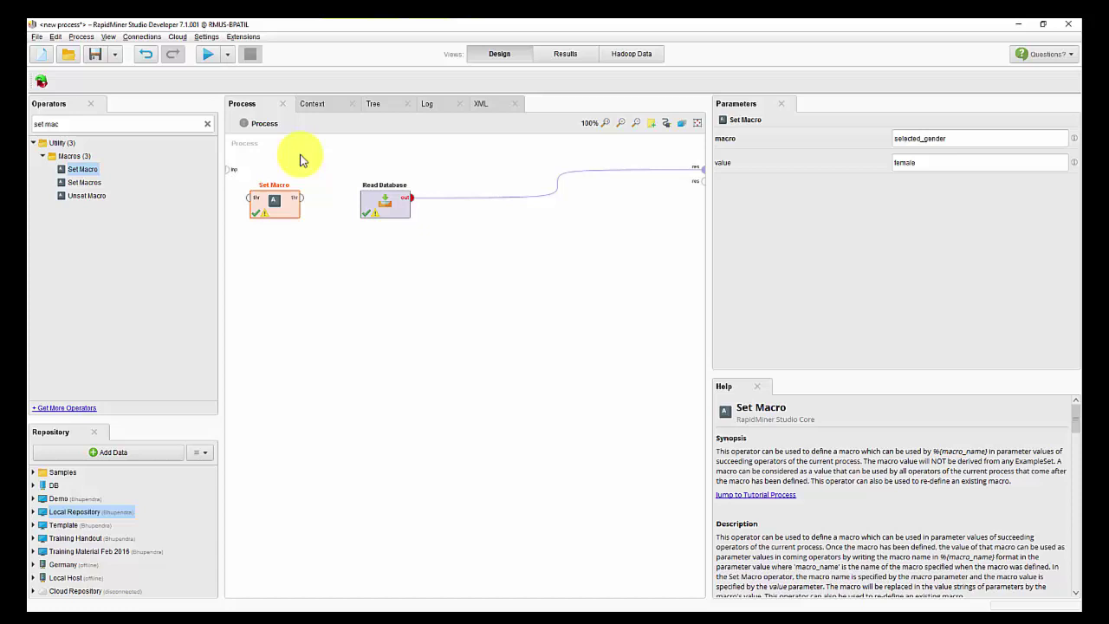
pyautogui.click(379, 222)
pyautogui.moveTo(378, 222); pyautogui.dragTo(452, 220)
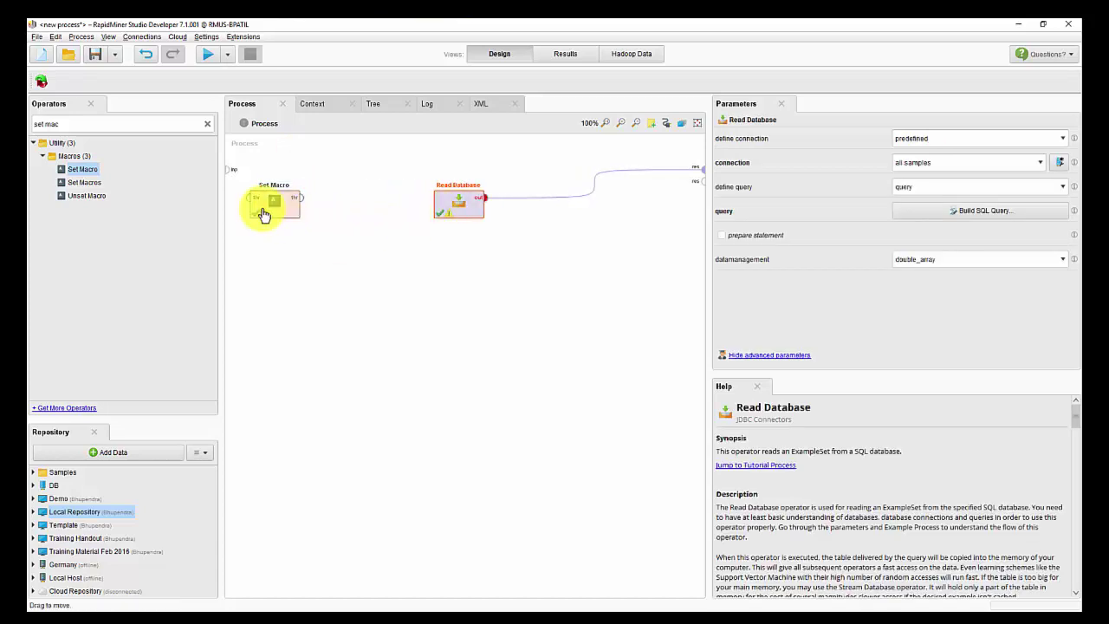
pyautogui.moveTo(265, 211); pyautogui.dragTo(337, 213)
pyautogui.click(462, 210)
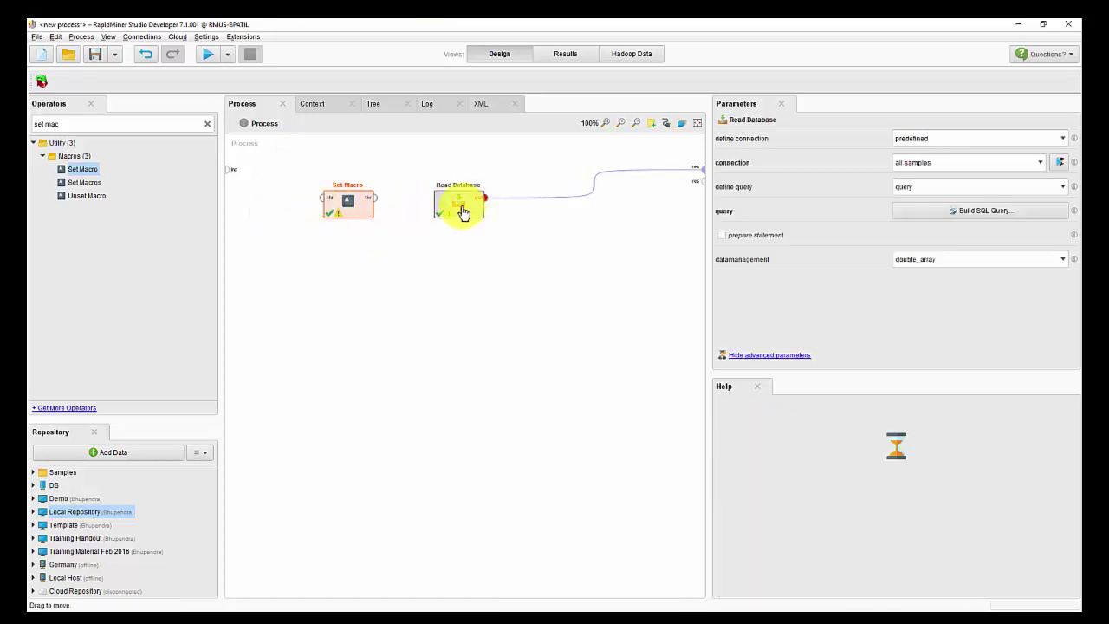
pyautogui.click(349, 210)
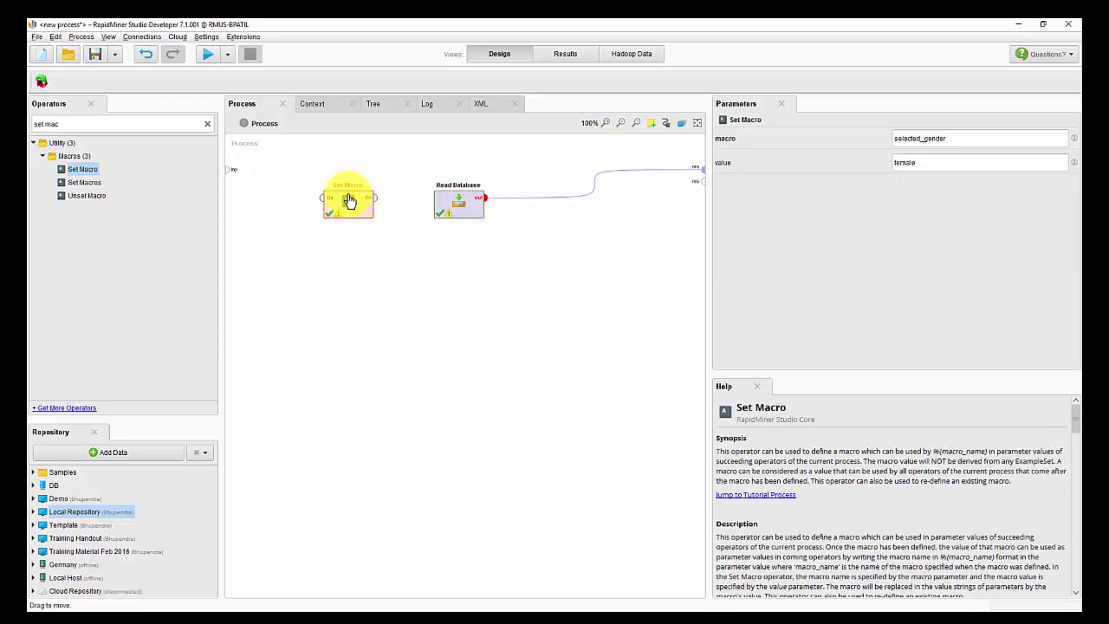
# Add a process context macro selected_gender with value male.
pyautogui.click(318, 104)
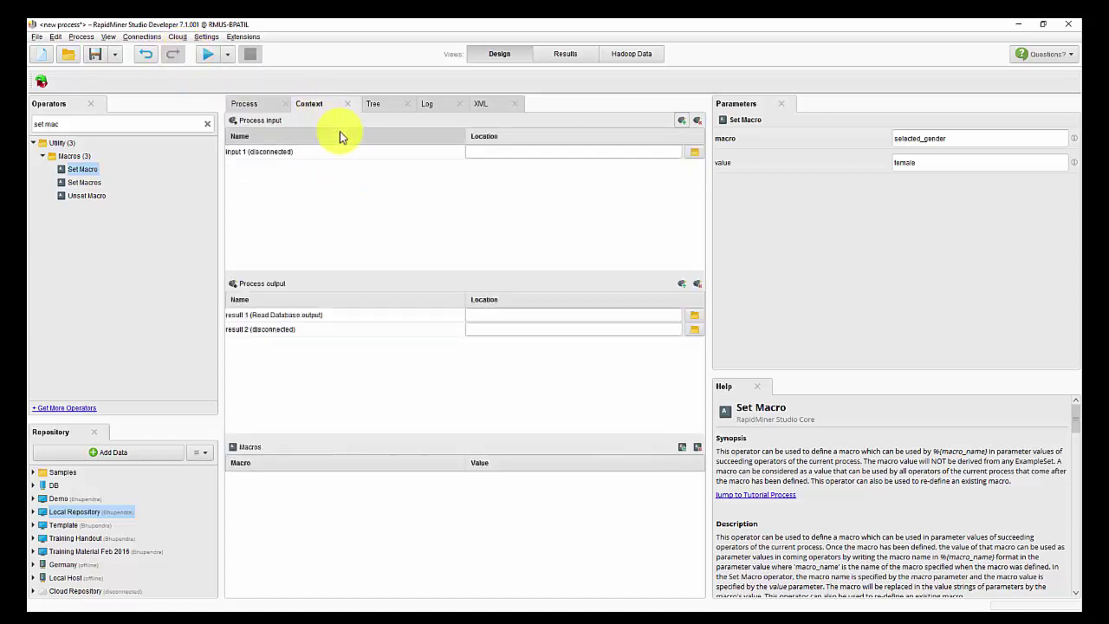
pyautogui.click(110, 37)
pyautogui.moveTo(120, 82)
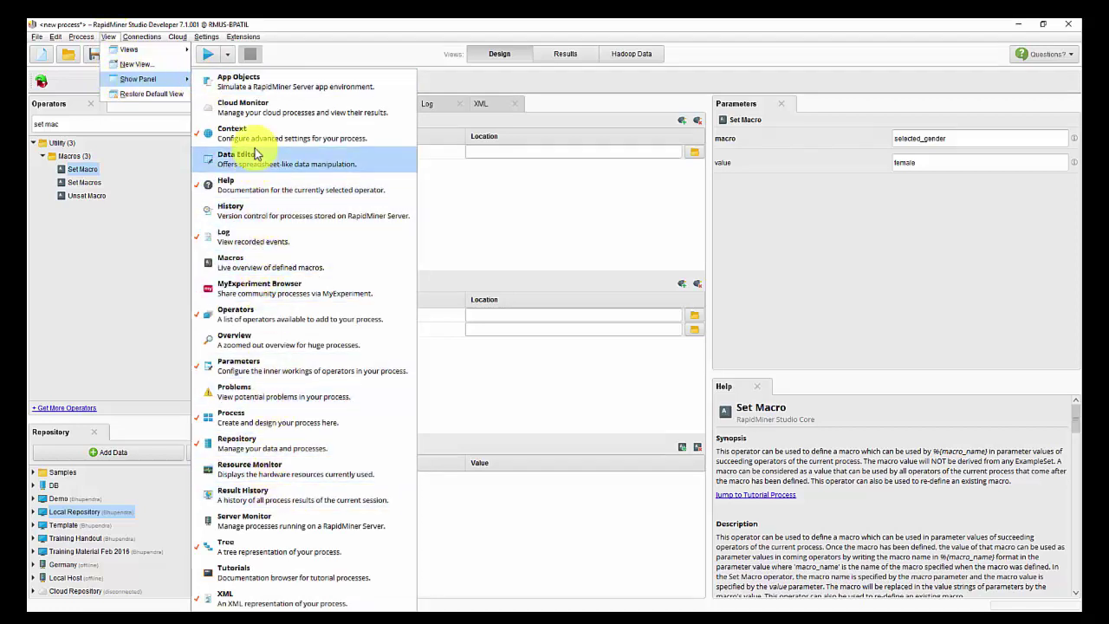
pyautogui.click(401, 25)
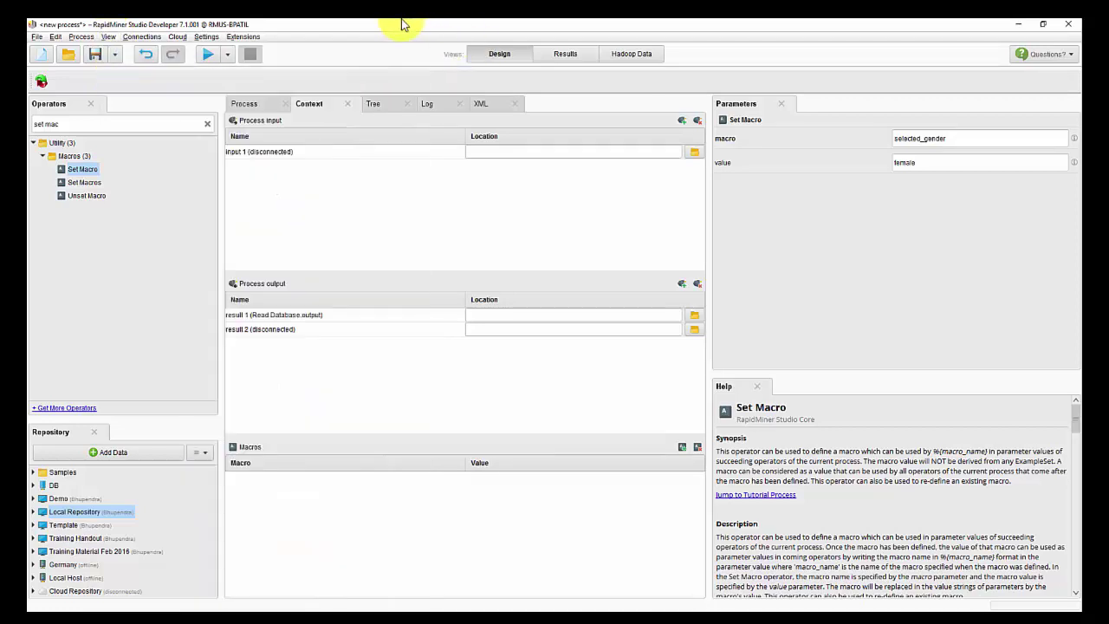
pyautogui.click(682, 446)
pyautogui.click(282, 476)
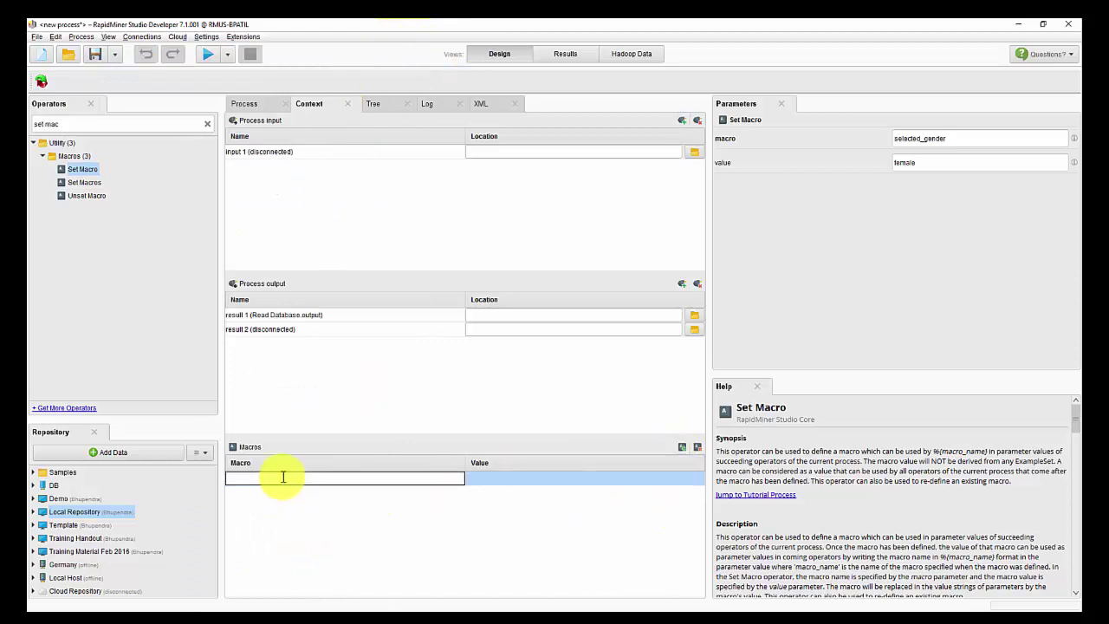
pyautogui.write('selected_gender')
pyautogui.click(502, 482)
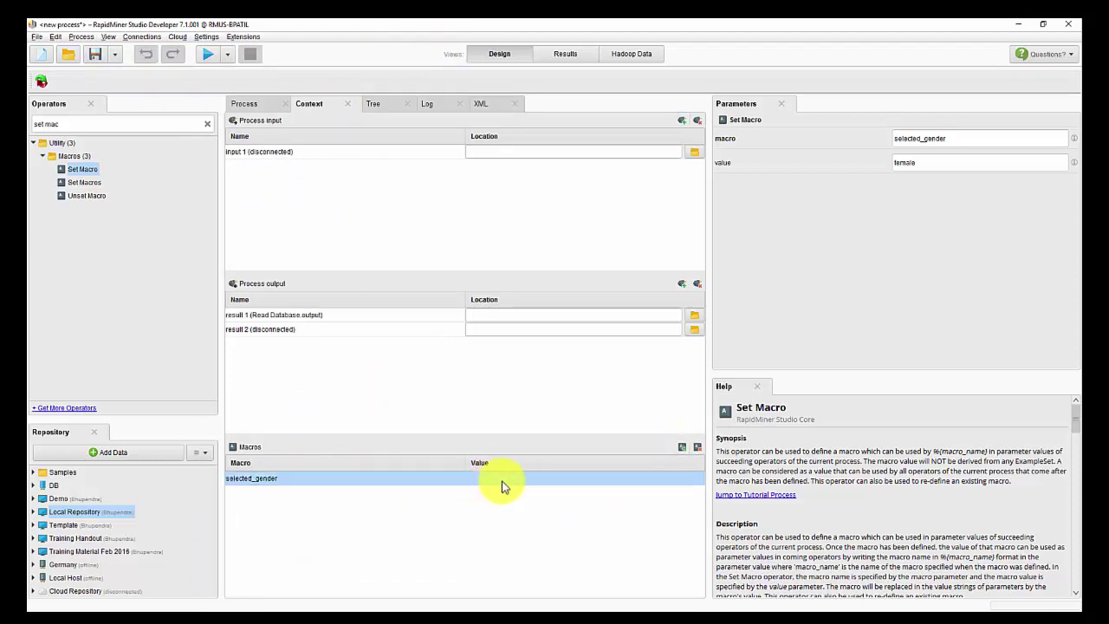
pyautogui.click(502, 482)
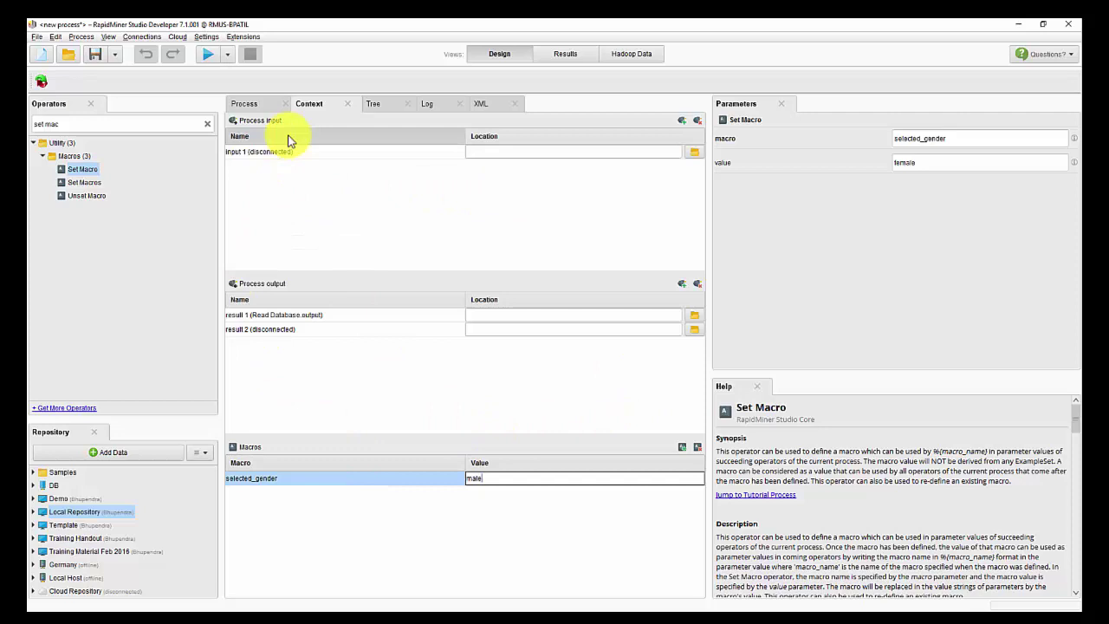
pyautogui.click(250, 105)
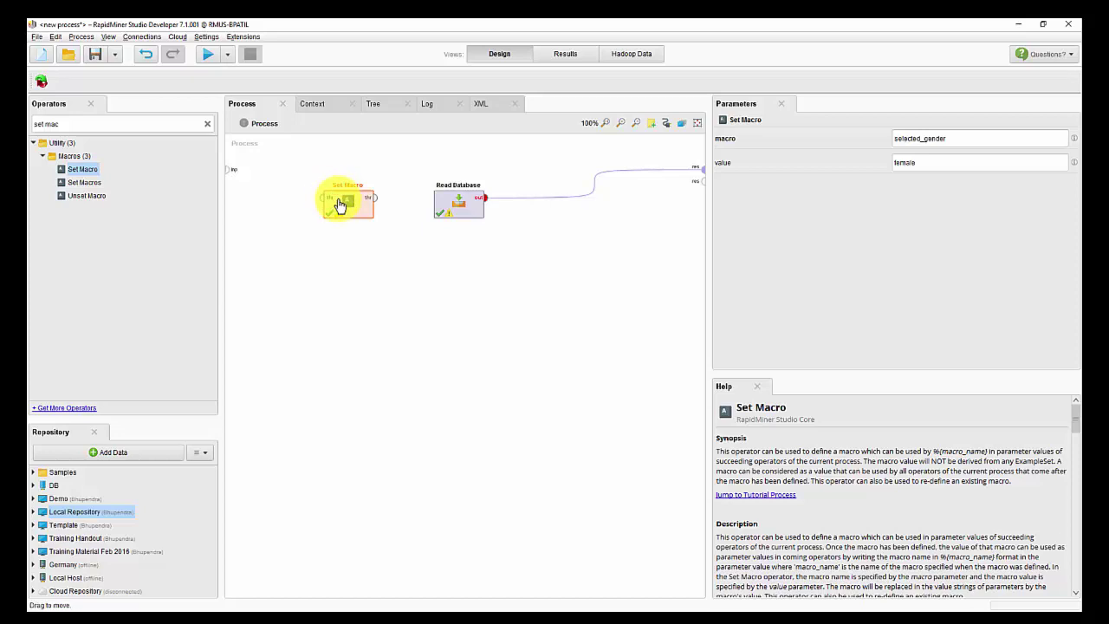
# Disable the Set Macro operator and show the process context macros.
pyautogui.rightClick(340, 204)
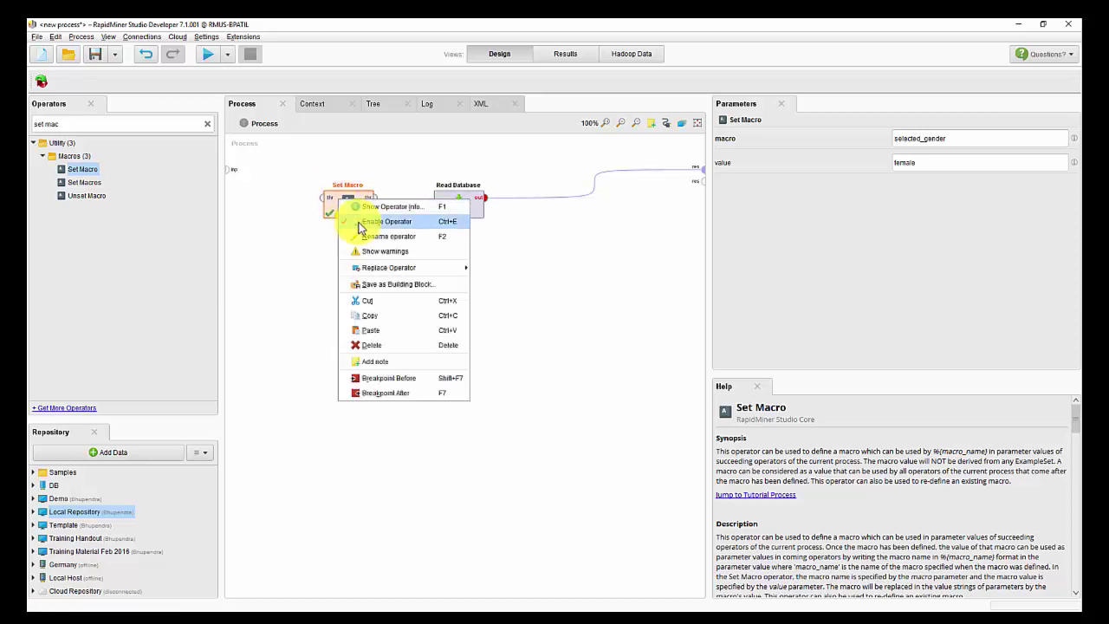
pyautogui.click(360, 218)
pyautogui.click(314, 105)
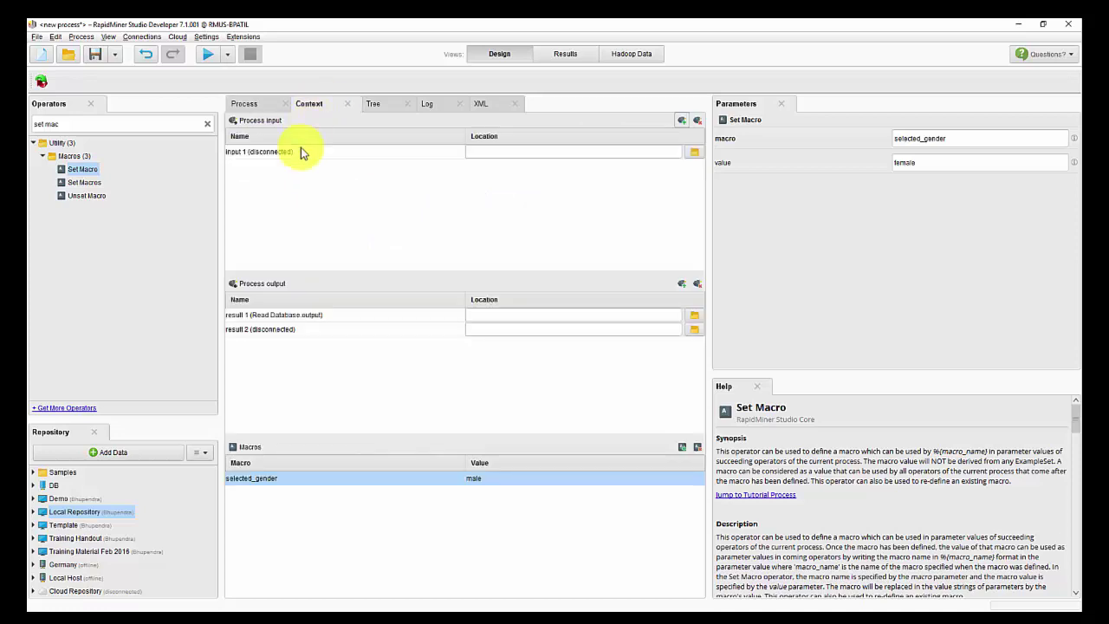
# Run using the context macro male, confirming 499 male examples, and return to Design.
pyautogui.click(205, 58)
pyautogui.moveTo(321, 168); pyautogui.dragTo(335, 376)
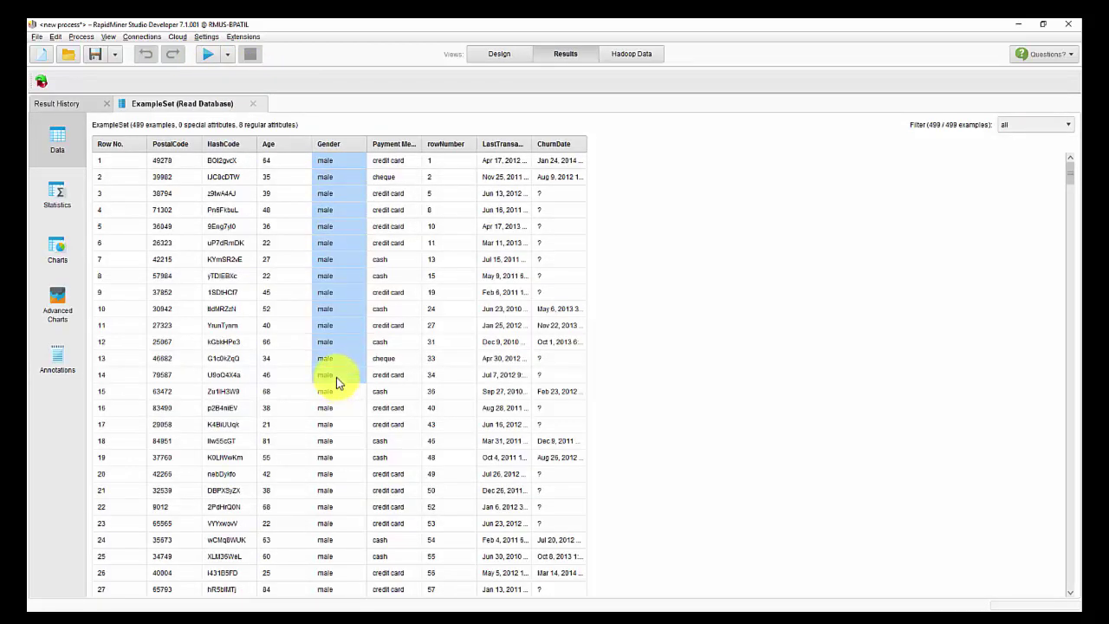
pyautogui.click(498, 54)
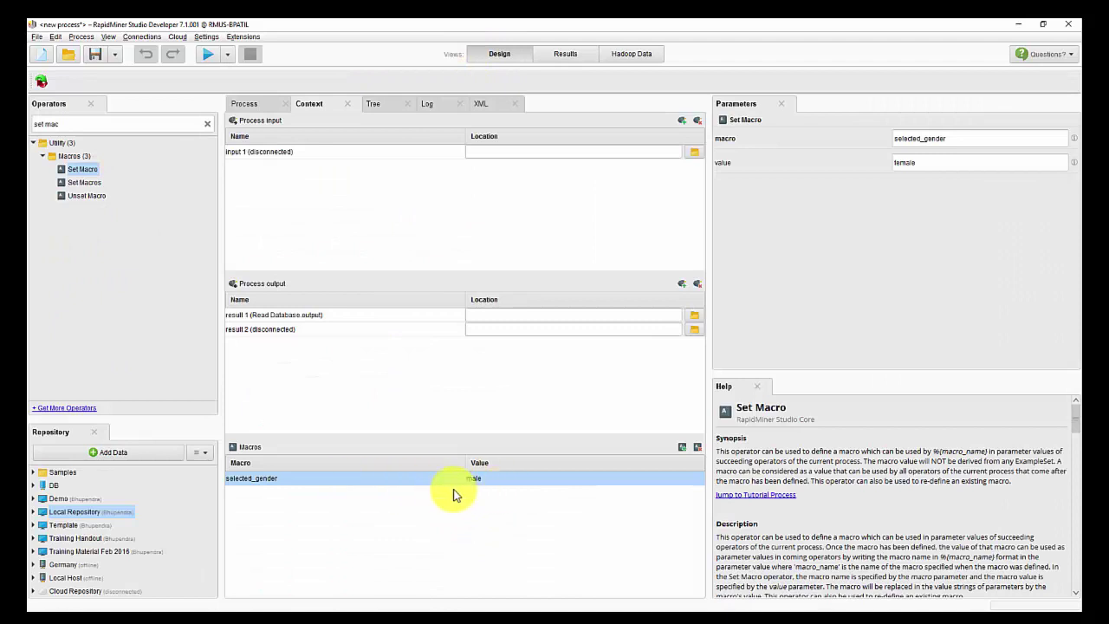
# Change the selected_gender macro value to female, rerun, and confirm 400 female customers come back.
pyautogui.doubleClick(503, 478)
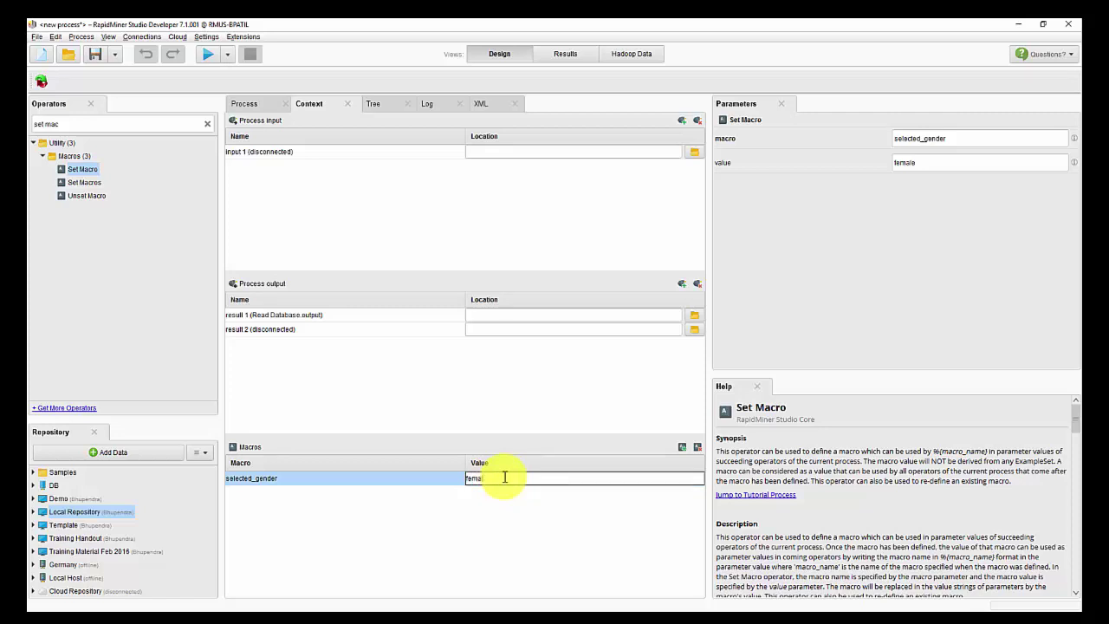
pyautogui.click(207, 55)
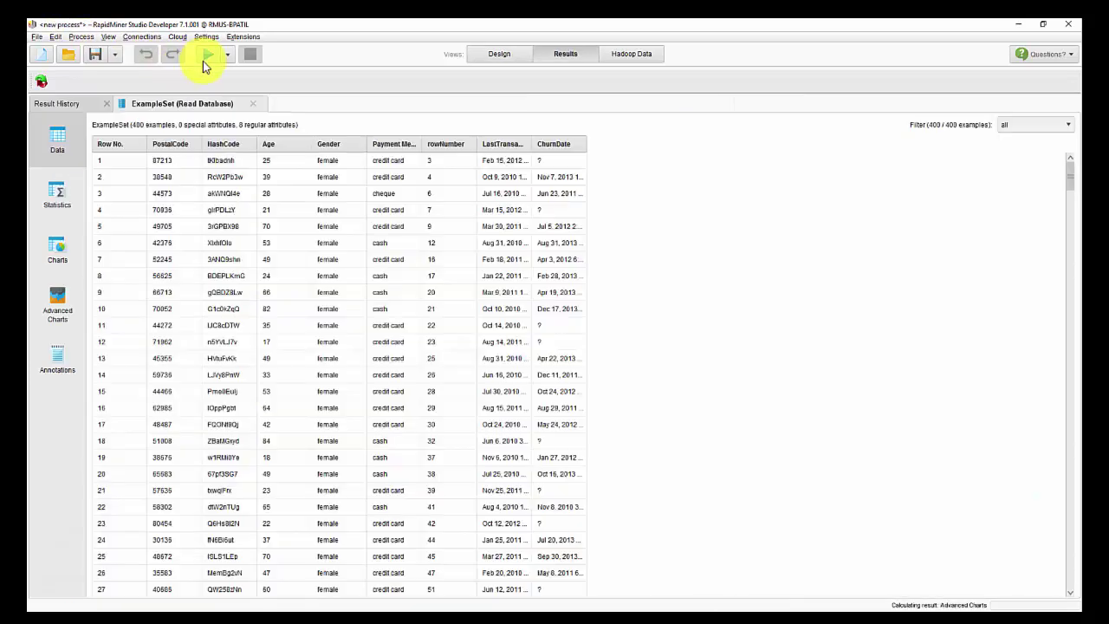
pyautogui.moveTo(329, 162); pyautogui.dragTo(330, 441)
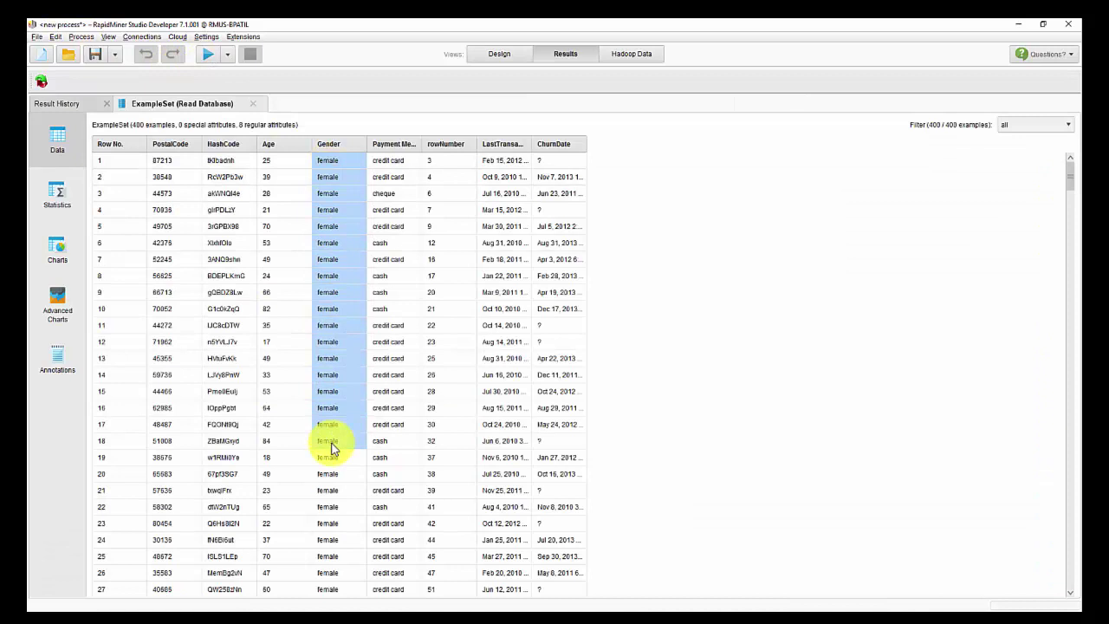
pyautogui.click(492, 60)
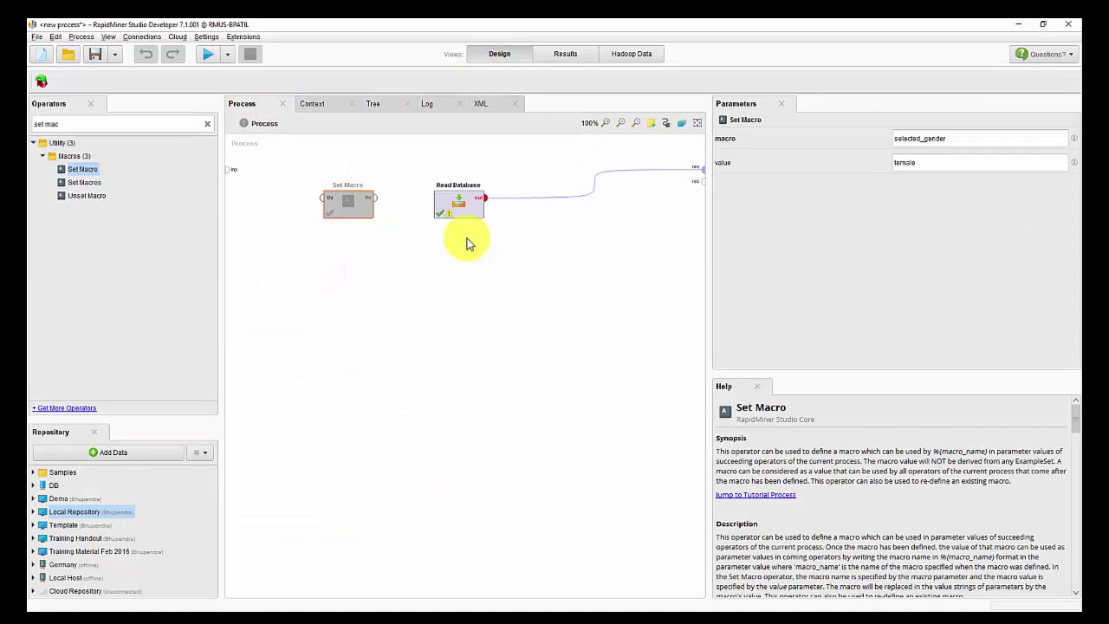
# In the Read Database SQL query, replace '%{selected_gender}' in the WHERE clause with a ? placeholder.
pyautogui.click(459, 206)
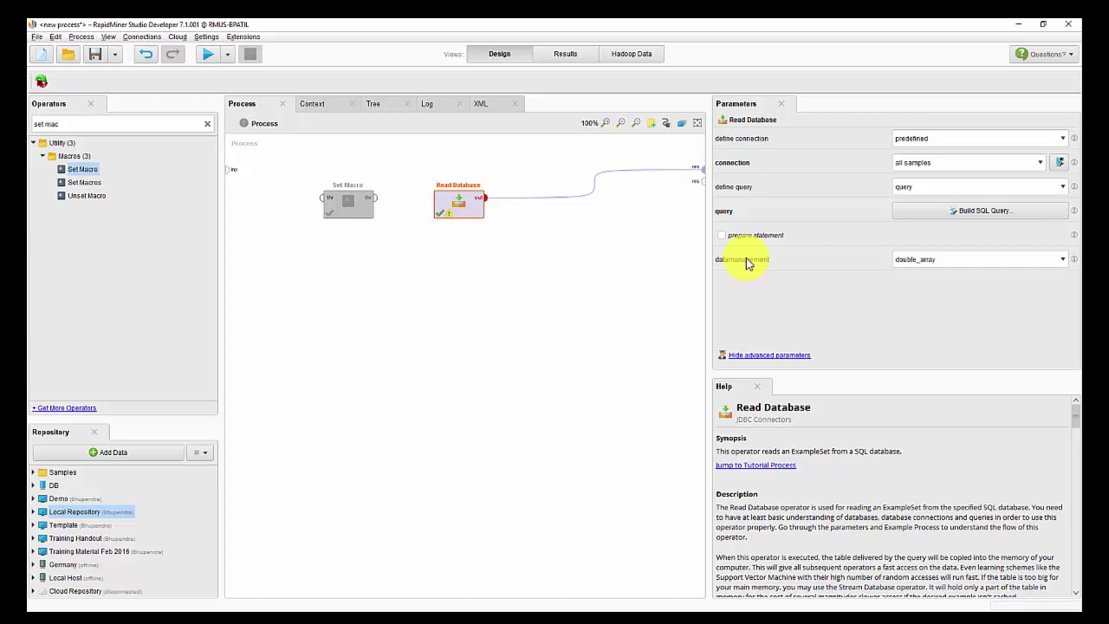
pyautogui.click(979, 215)
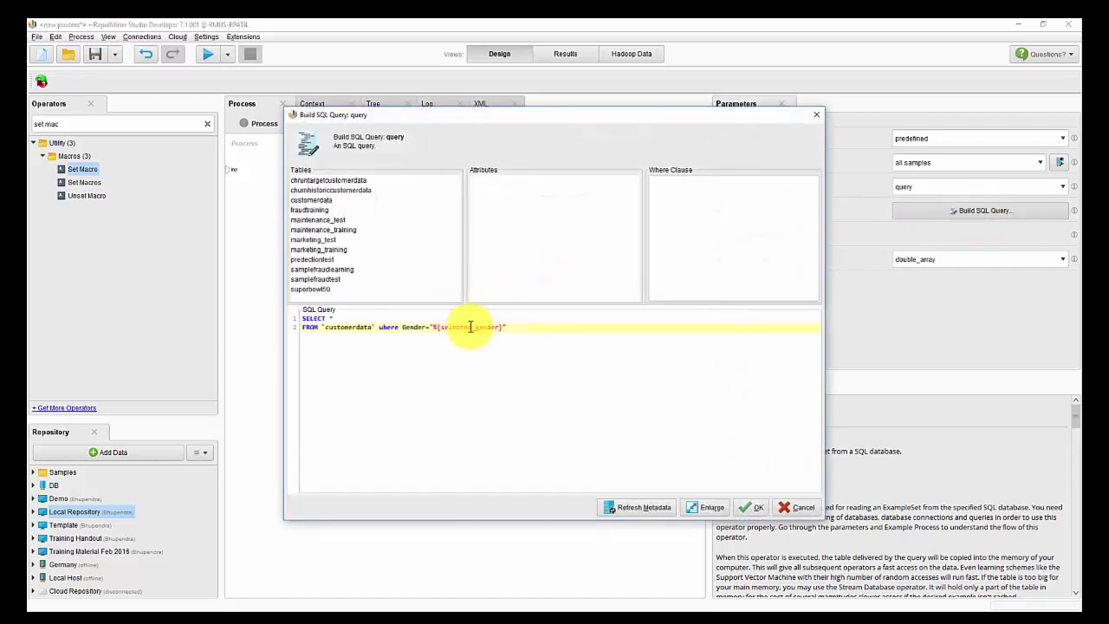
pyautogui.moveTo(429, 327); pyautogui.dragTo(520, 326)
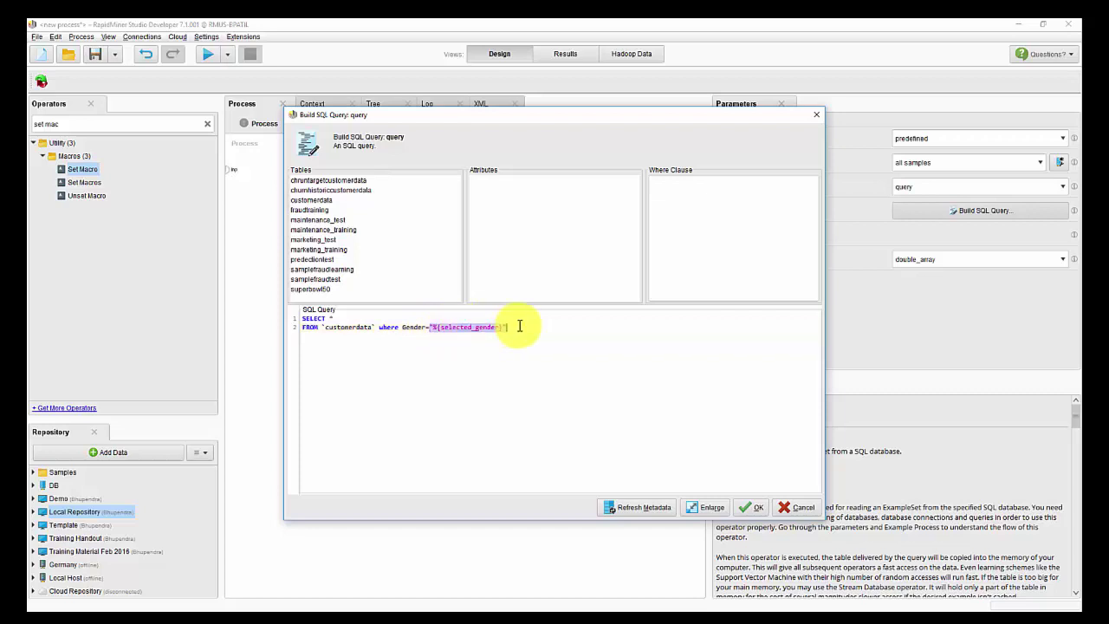
pyautogui.write('?')
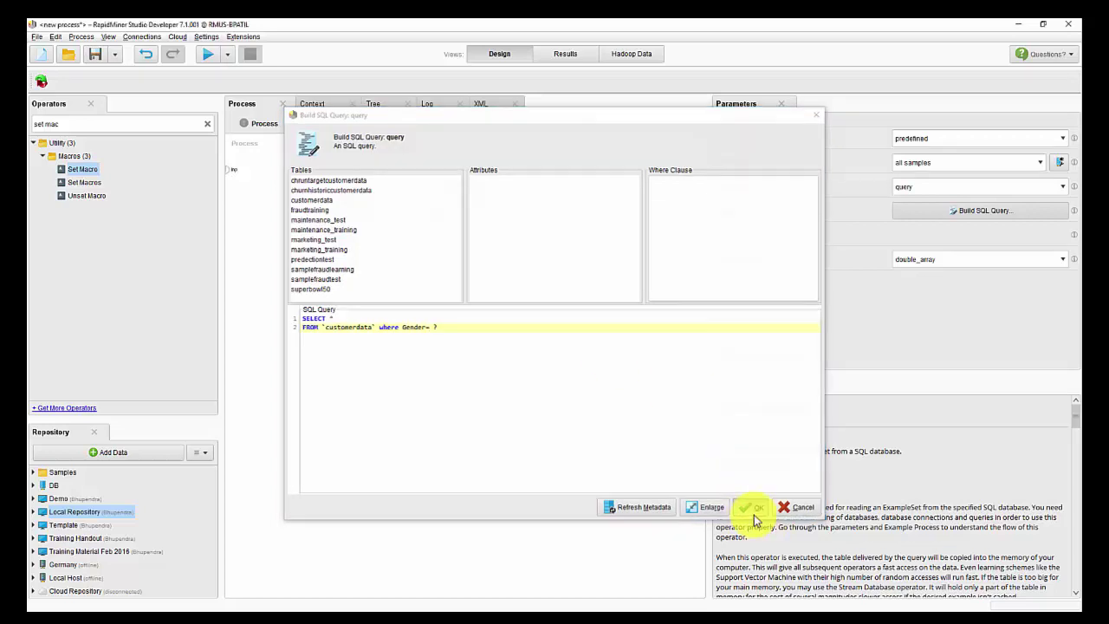
pyautogui.click(753, 513)
# Enable prepare statement and add one VARCHAR parameter with value %{selected_gender}.
pyautogui.click(726, 238)
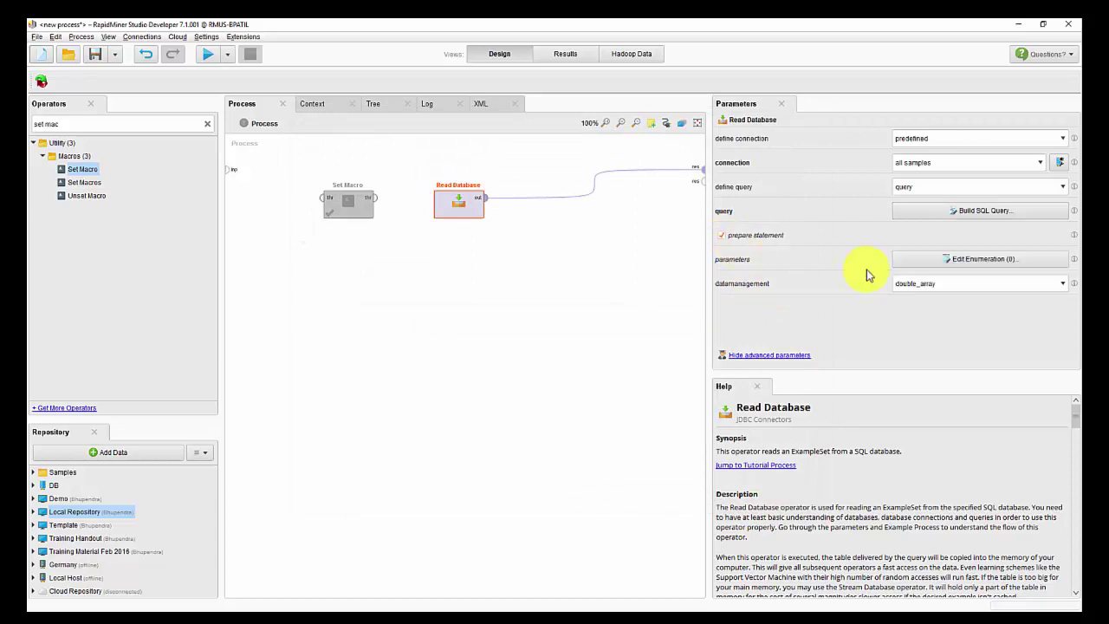
pyautogui.click(931, 259)
pyautogui.click(554, 447)
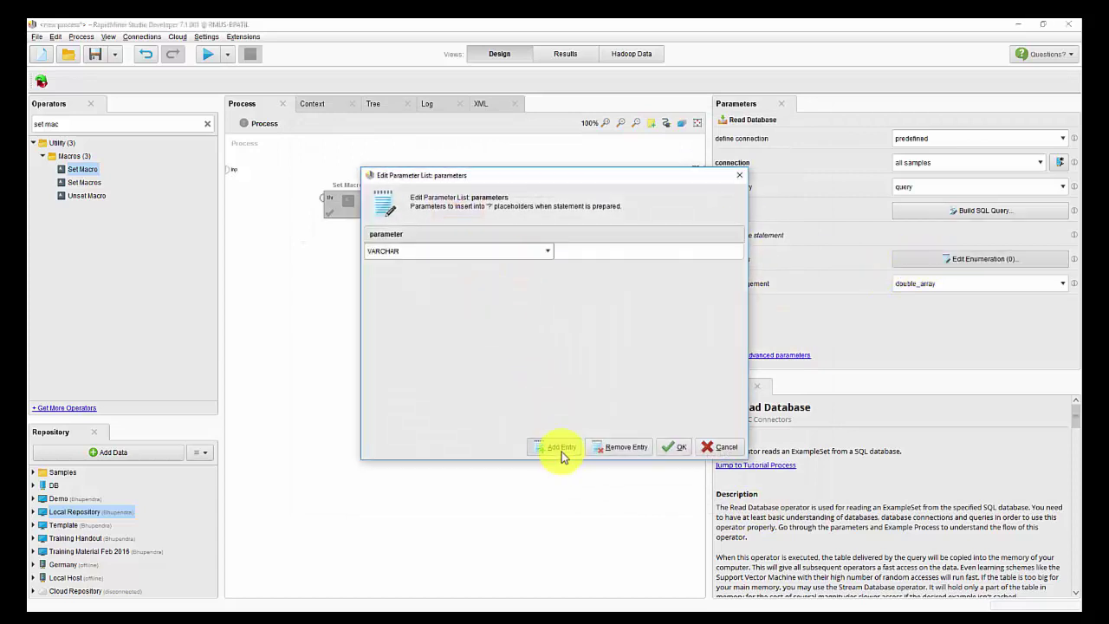
pyautogui.click(547, 253)
pyautogui.click(547, 253)
pyautogui.click(574, 249)
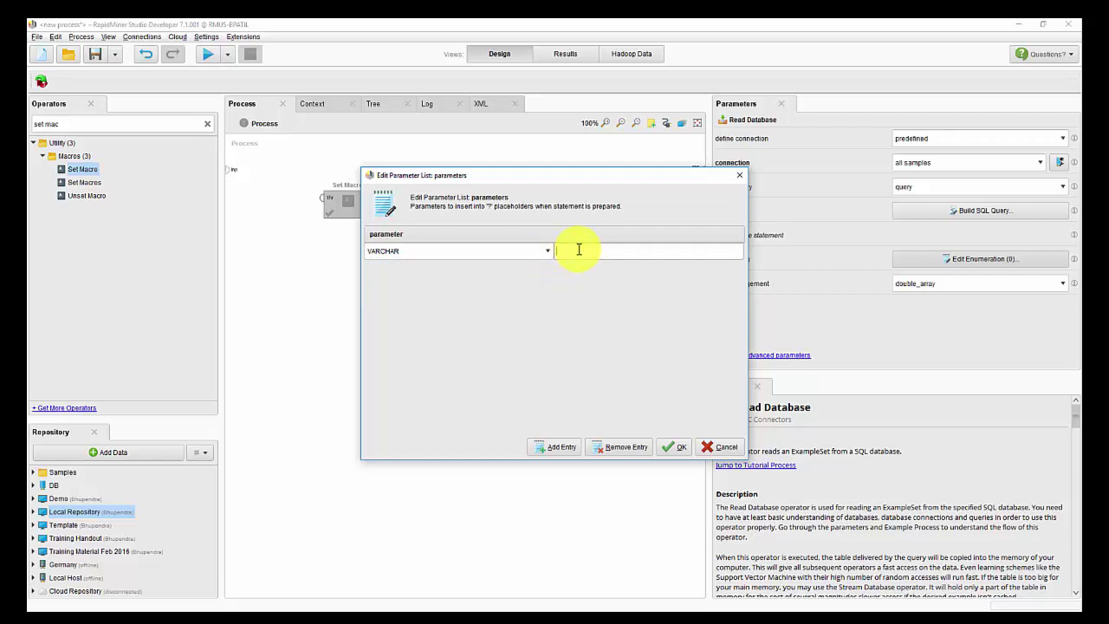
pyautogui.write('%{')
pyautogui.write('selected_gender')
pyautogui.click(673, 450)
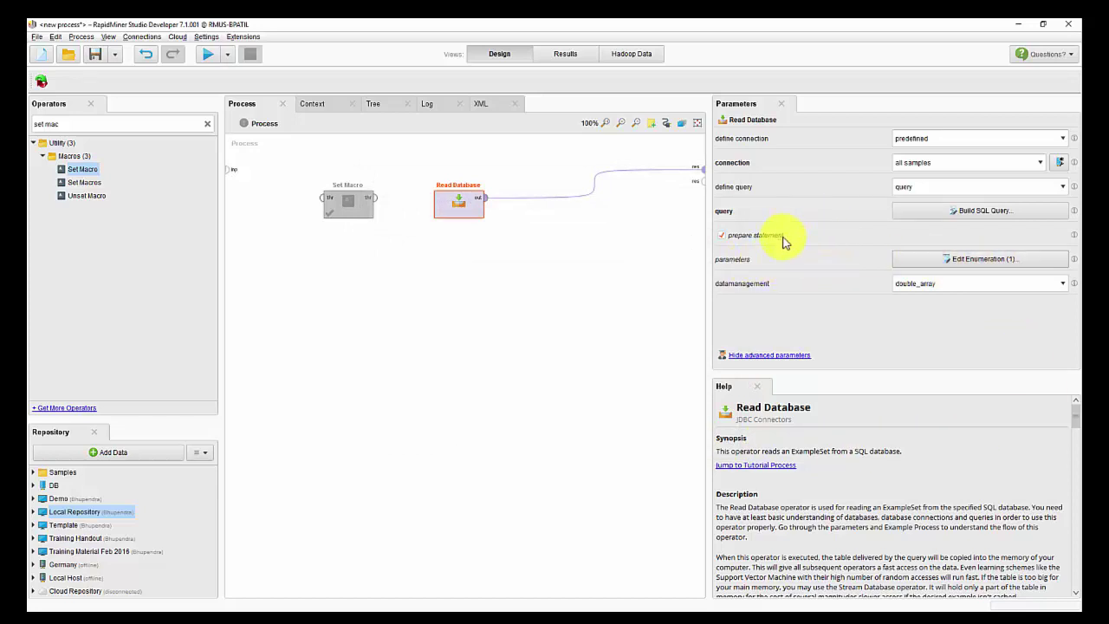
# Run the prepared-statement process and confirm the Gender values are all female.
pyautogui.click(211, 58)
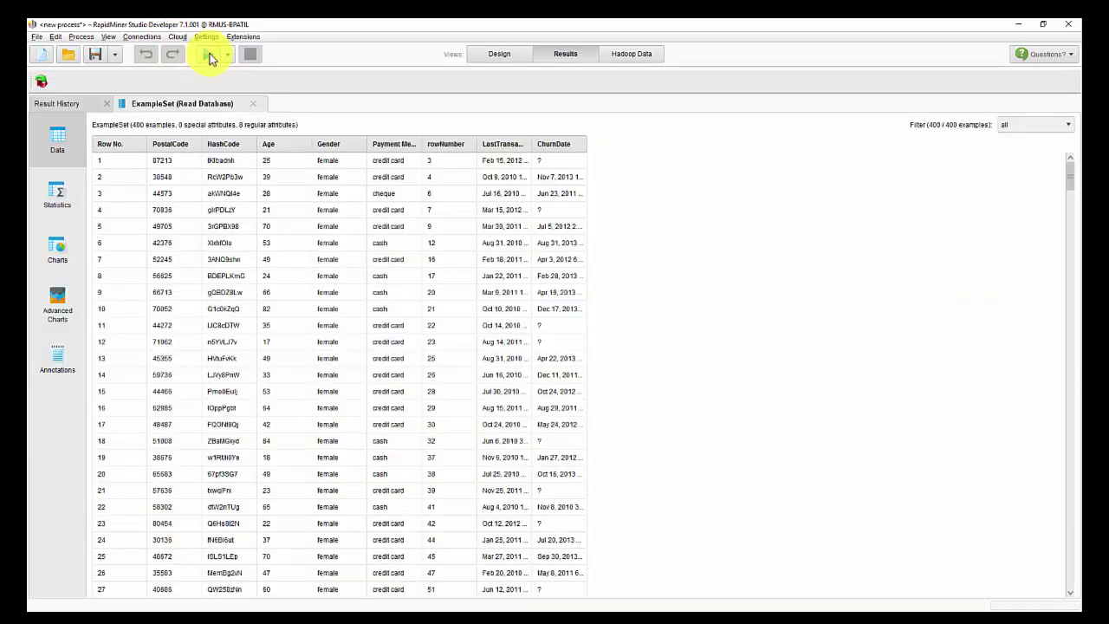
pyautogui.moveTo(328, 160); pyautogui.dragTo(329, 341)
pyautogui.click(498, 58)
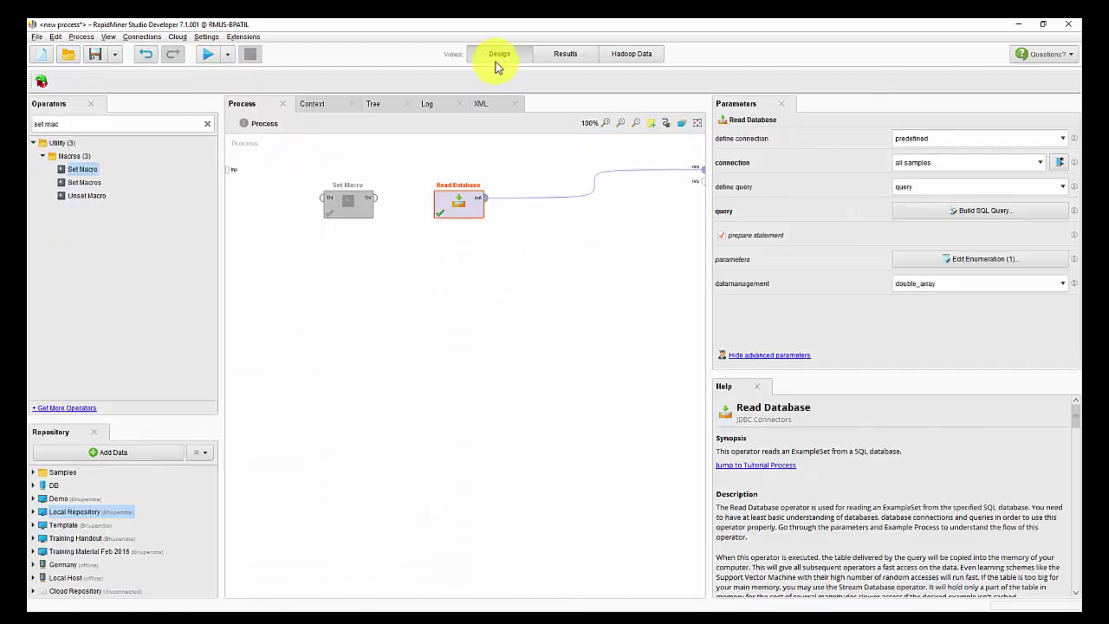
# Set the selected_gender context macro to male, rerun, and confirm 499 male customers.
pyautogui.click(313, 104)
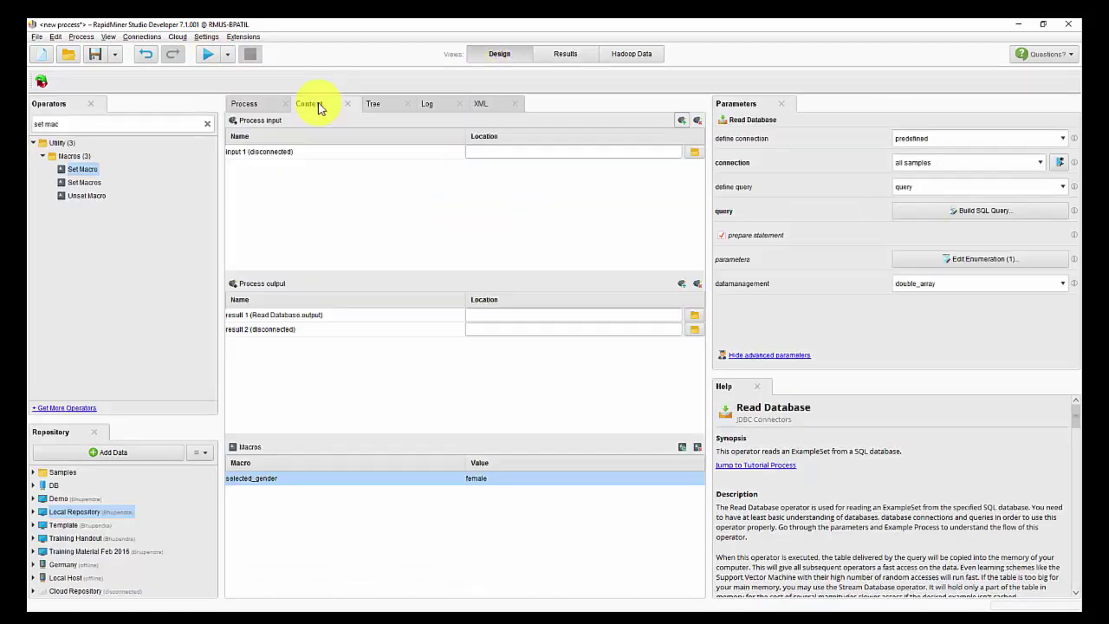
pyautogui.doubleClick(493, 478)
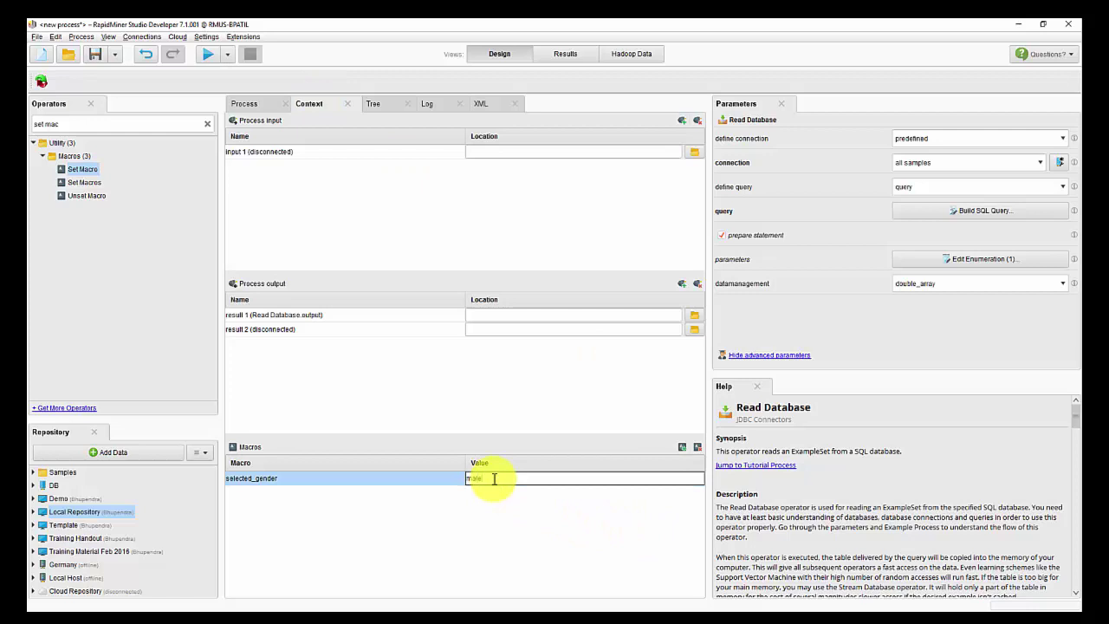
pyautogui.write('male')
pyautogui.click(208, 54)
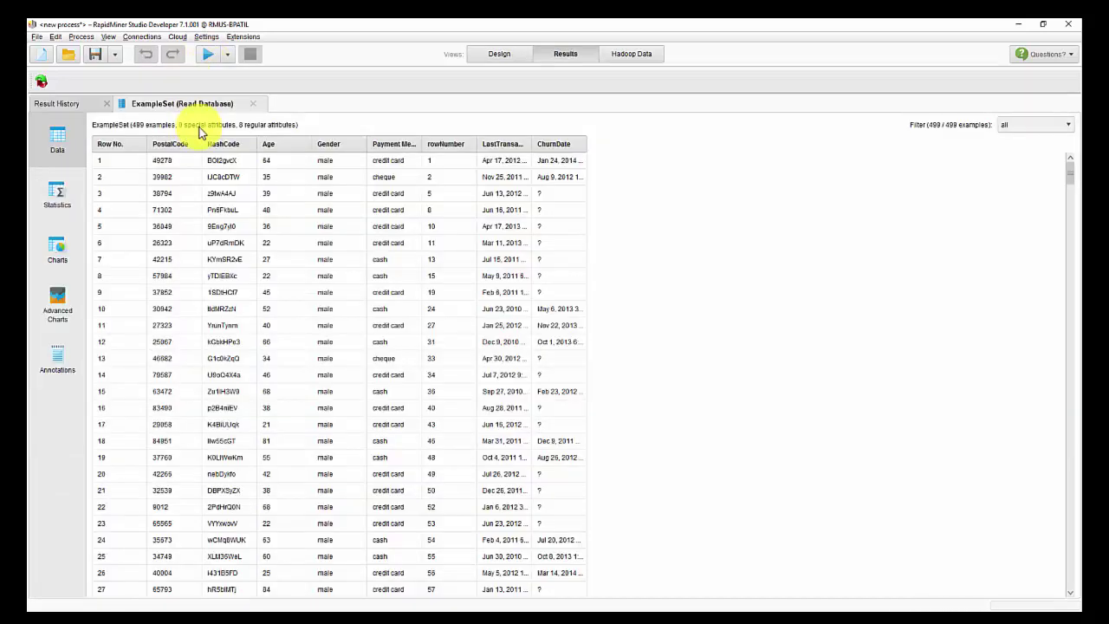
pyautogui.moveTo(325, 160); pyautogui.dragTo(338, 324)
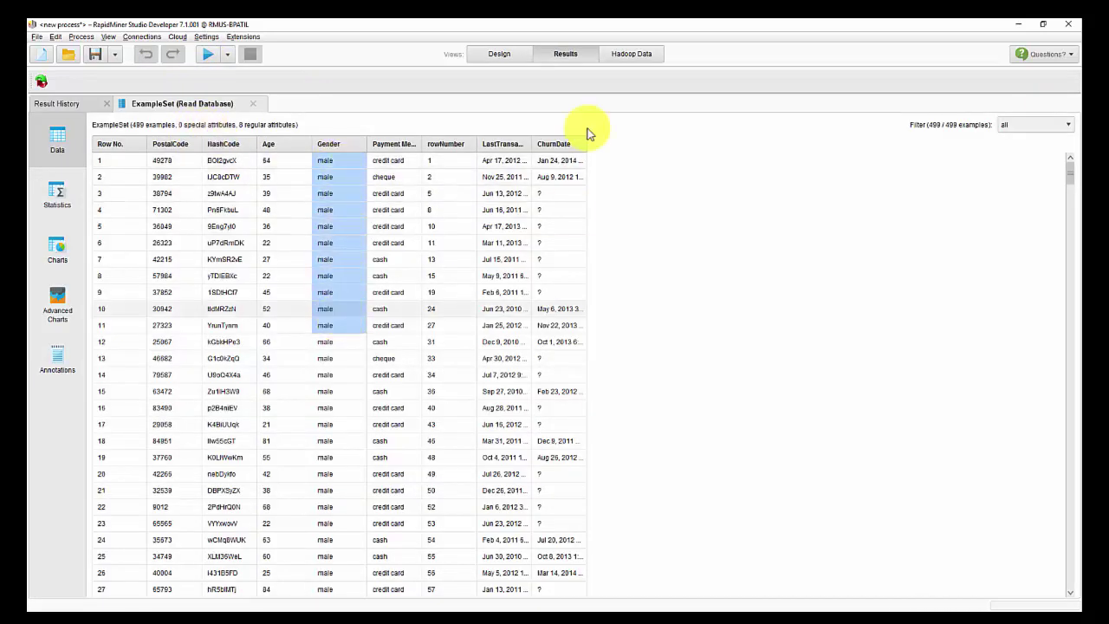
pyautogui.click(500, 54)
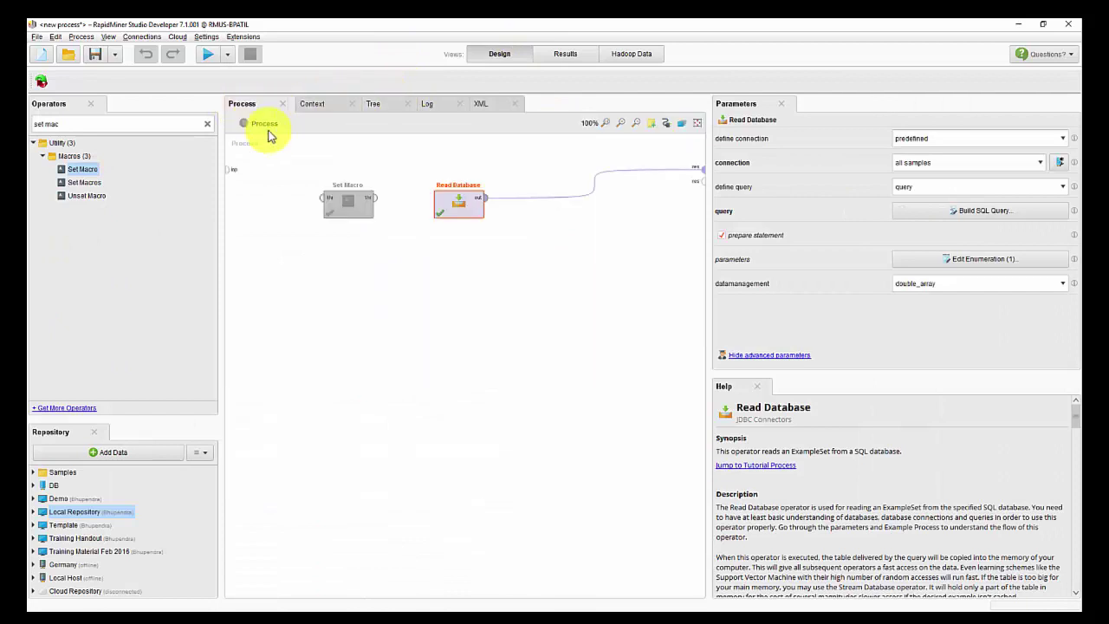
pyautogui.click(346, 206)
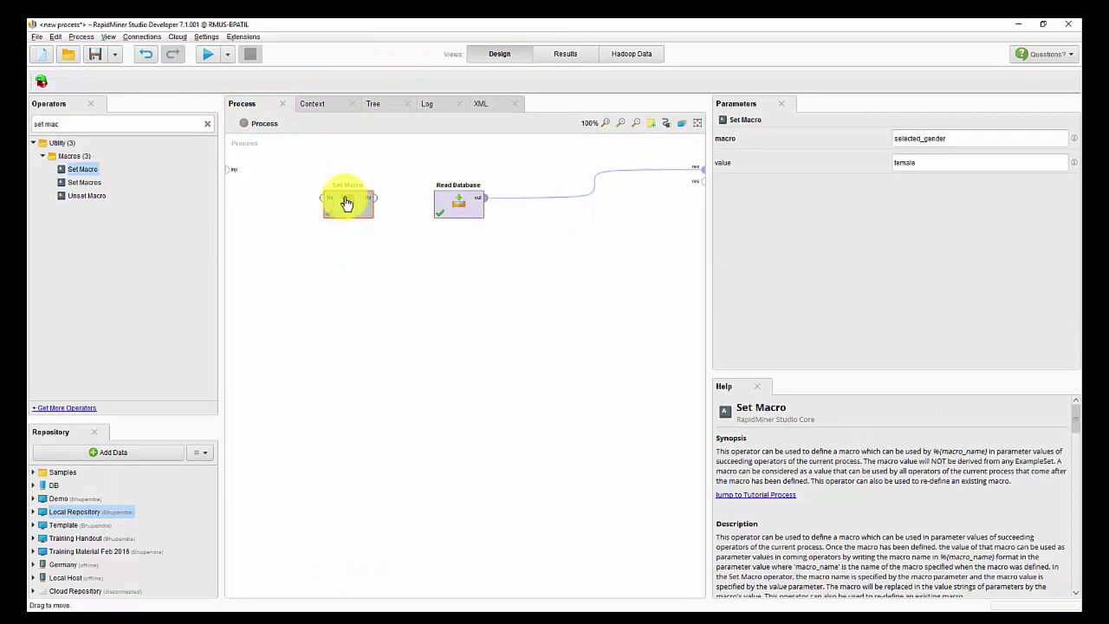
pyautogui.click(459, 206)
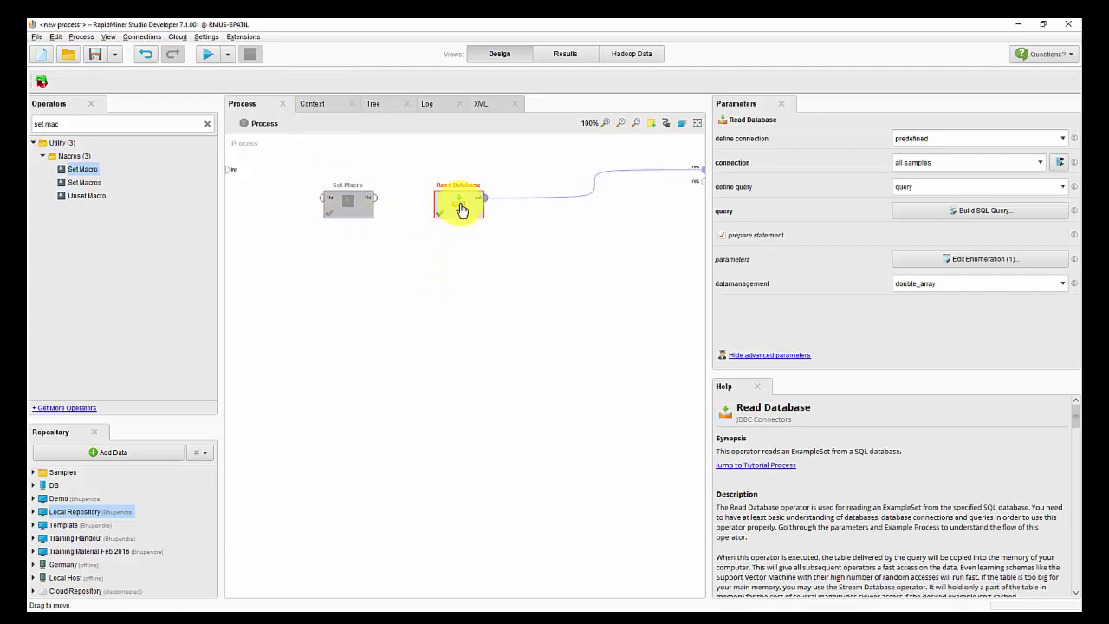